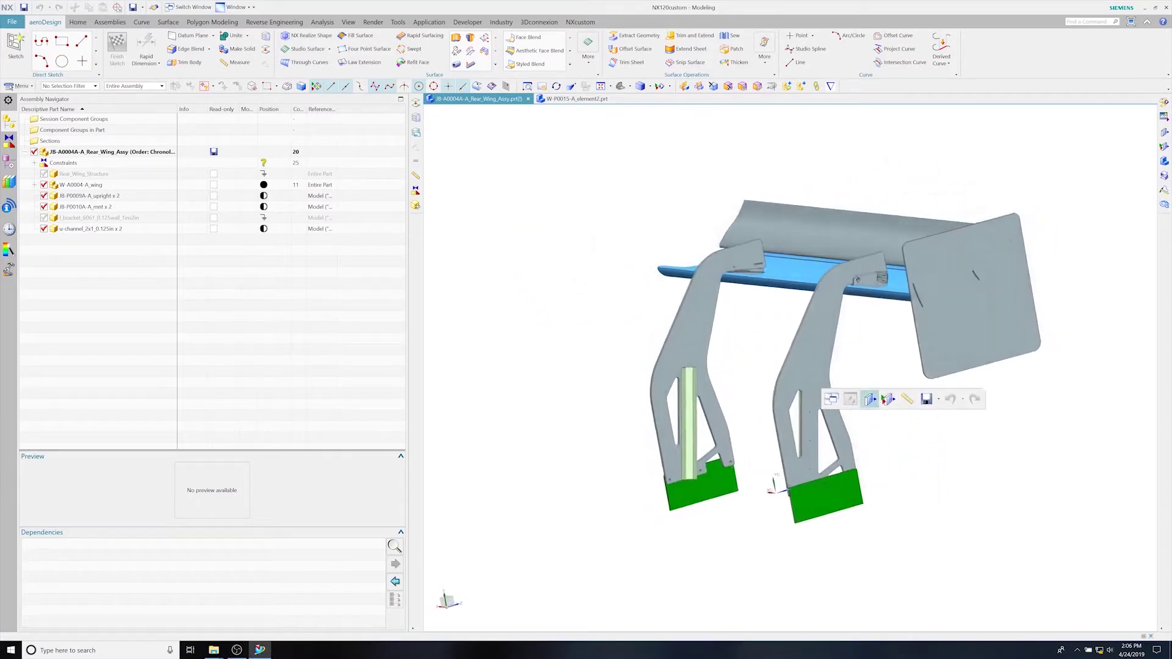
# Step: Examine the rear wing assembly's uprights, lower mounting plates, and the brackets joining the uprights to the wing
pyautogui.scroll(10, 808, 390)
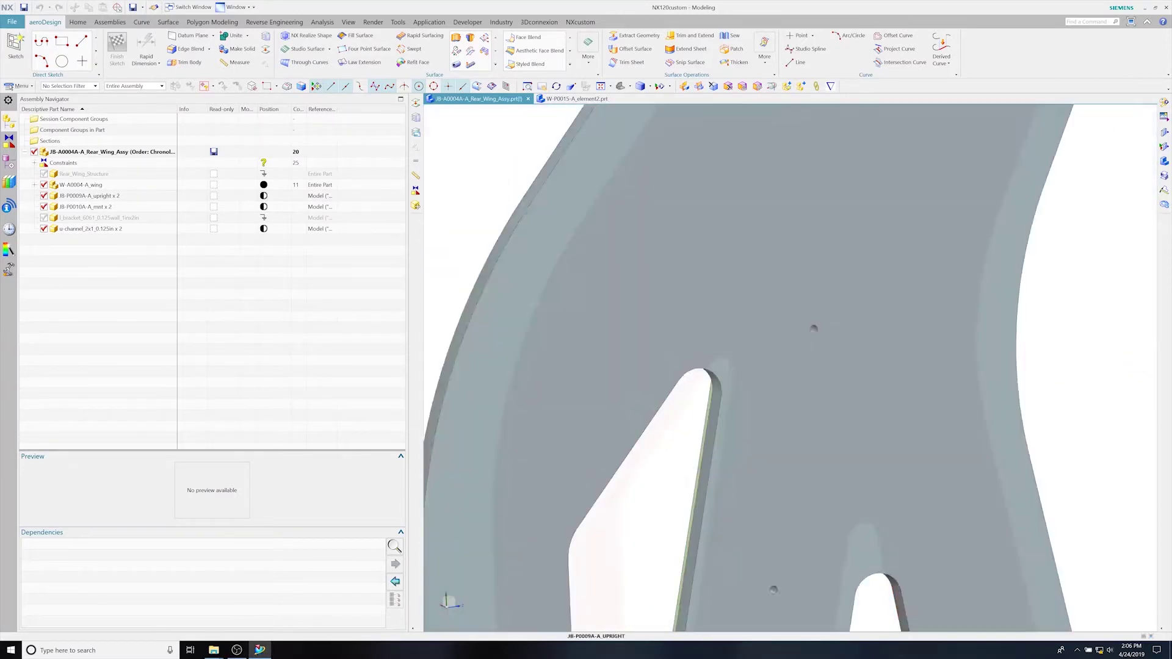
pyautogui.scroll(-10, 793, 366)
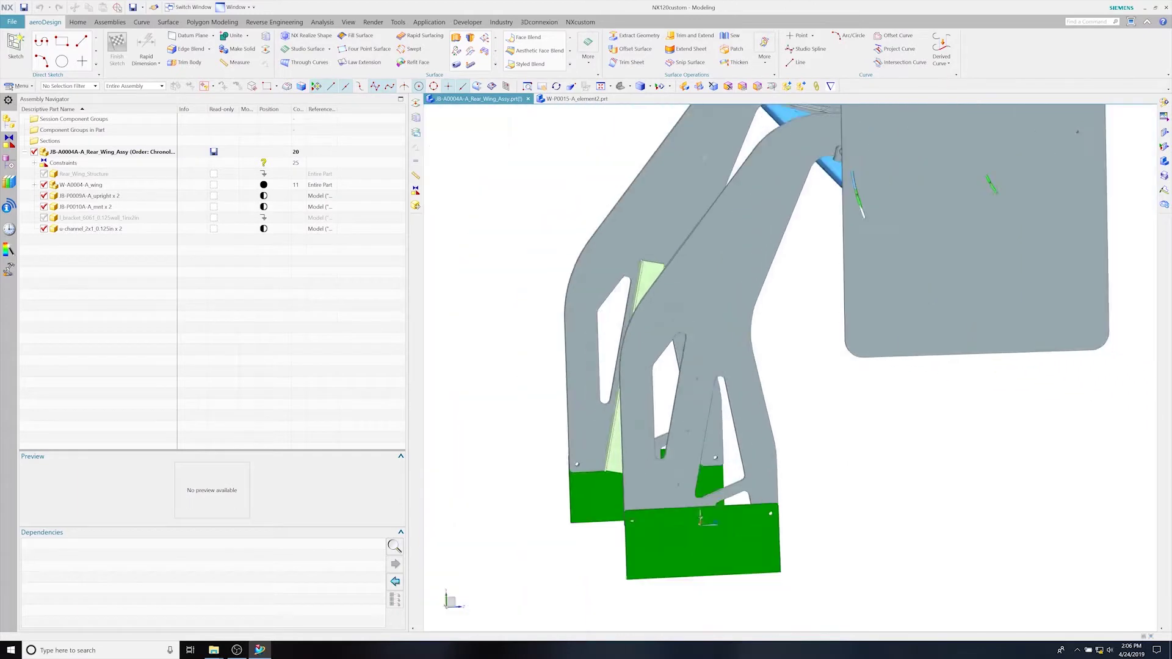
pyautogui.scroll(10, 724, 454)
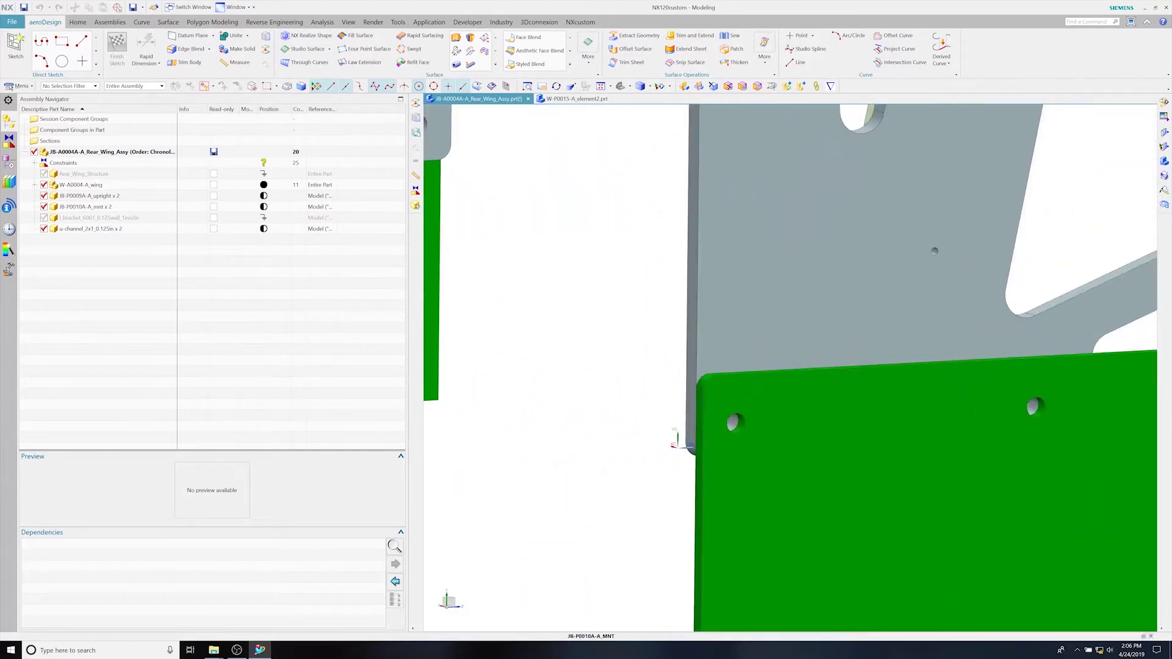
pyautogui.scroll(-10, 669, 440)
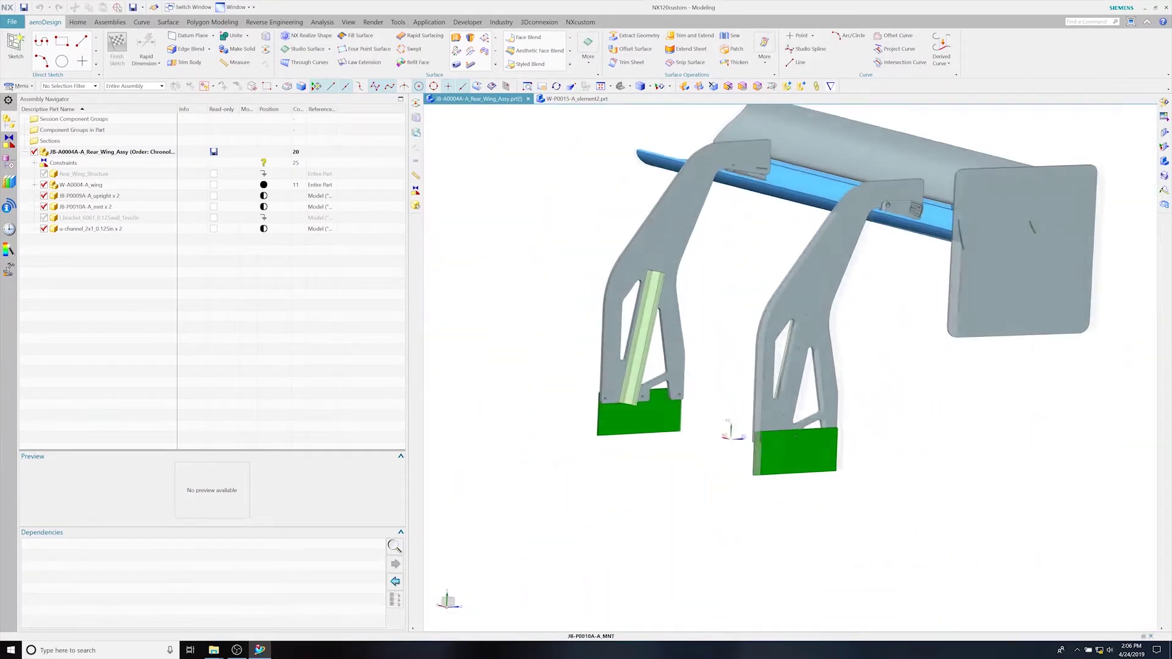
pyautogui.scroll(5, 793, 366)
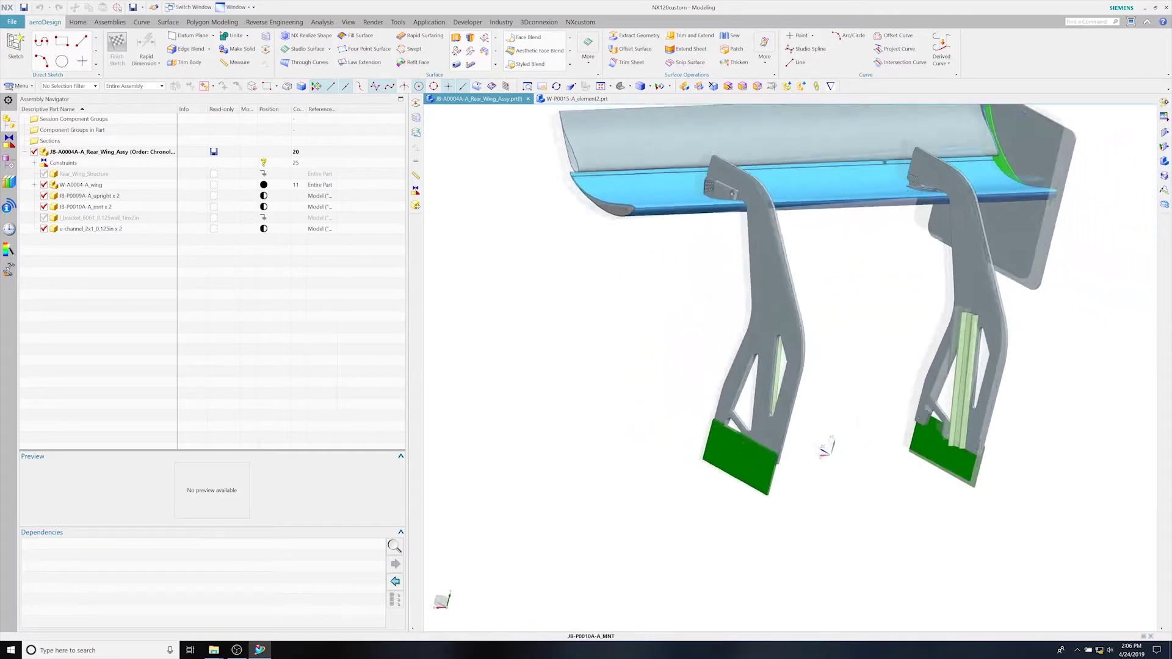
pyautogui.moveTo(726, 473); pyautogui.dragTo(830, 539)
pyautogui.scroll(8, 659, 294)
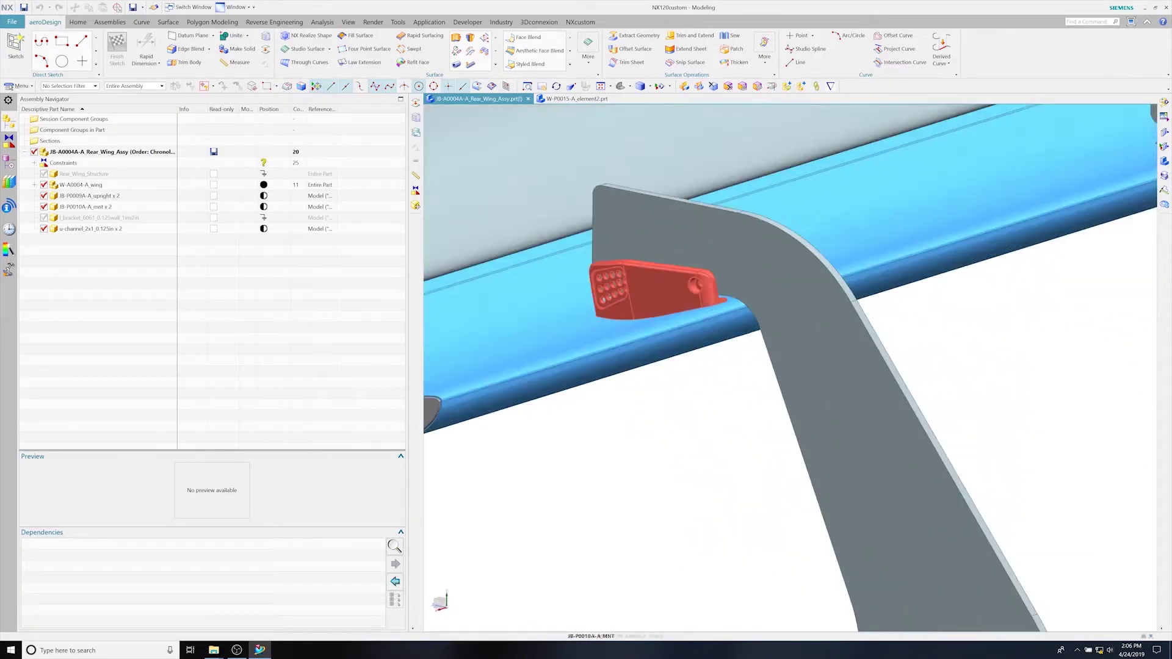
pyautogui.scroll(-8, 719, 462)
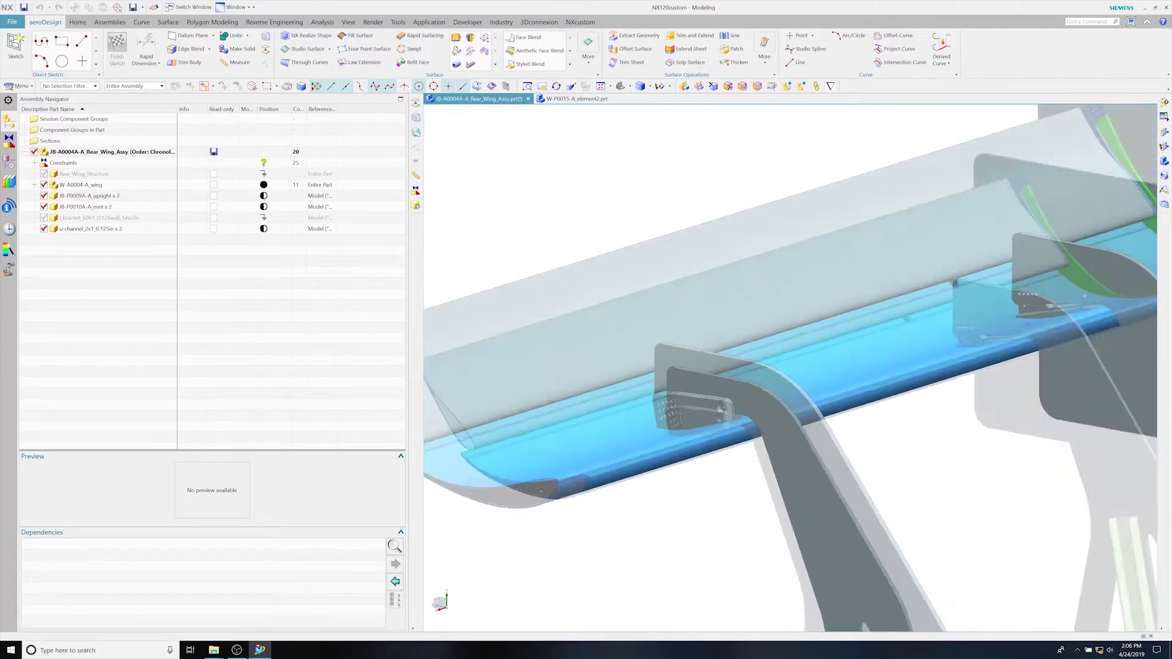
# Step: Hide the JB-P0009A-A_upright nearest the endplate and examine the wing mount bracket behind it
pyautogui.scroll(3, 970, 336)
pyautogui.click(971, 332)
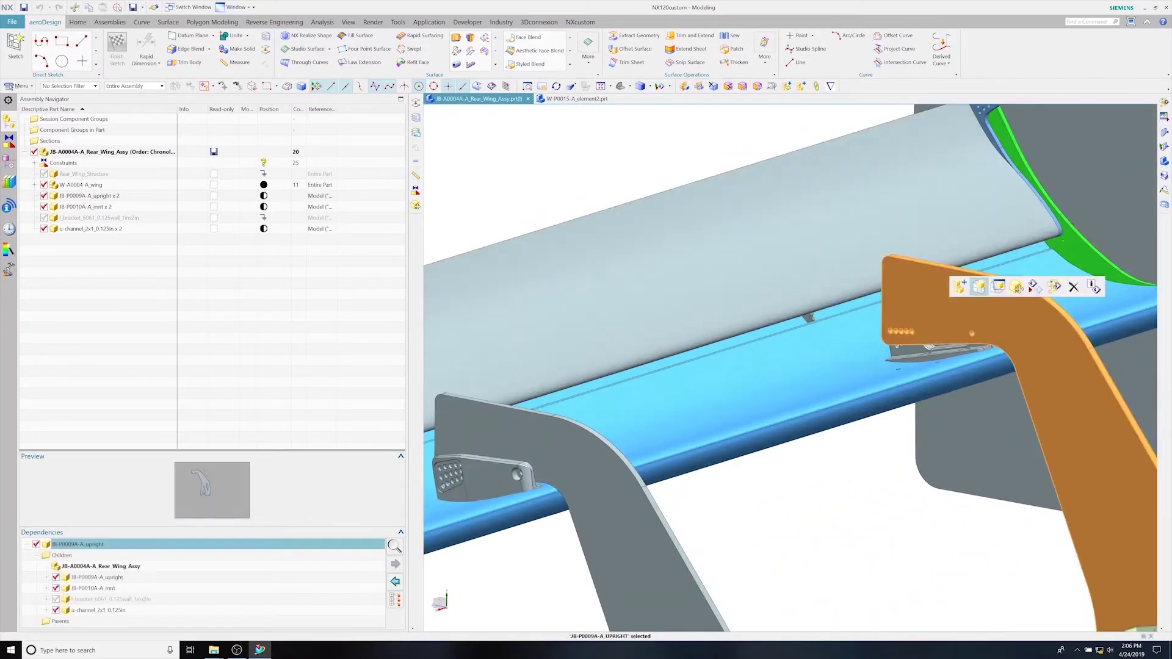
pyautogui.click(1033, 287)
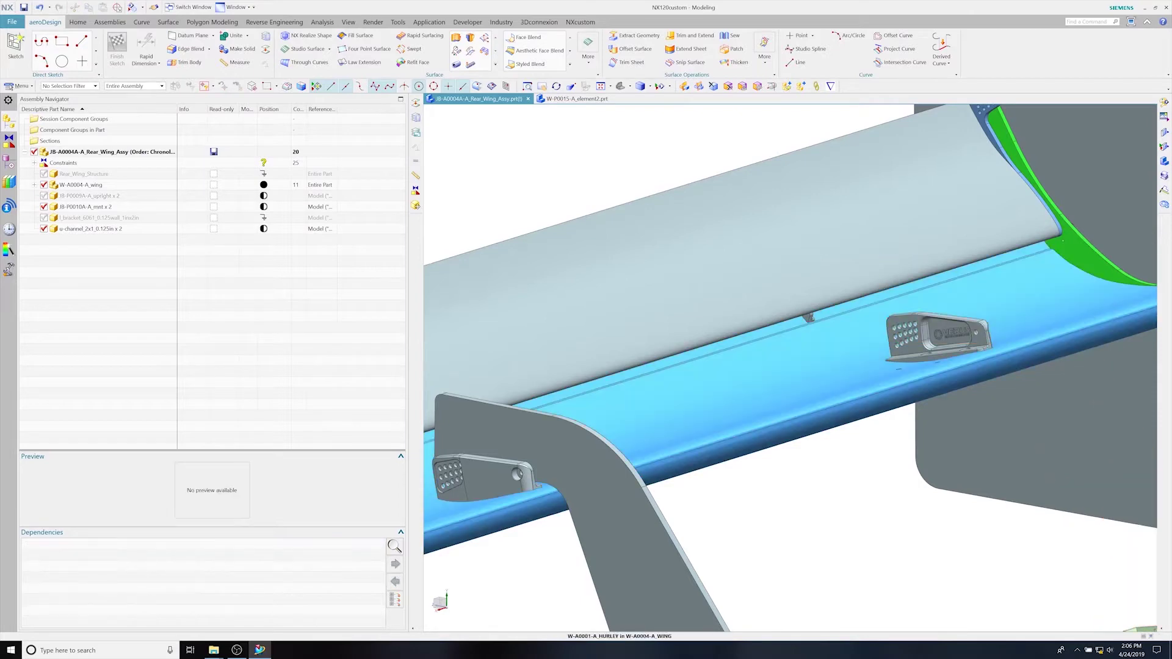
pyautogui.scroll(5, 943, 299)
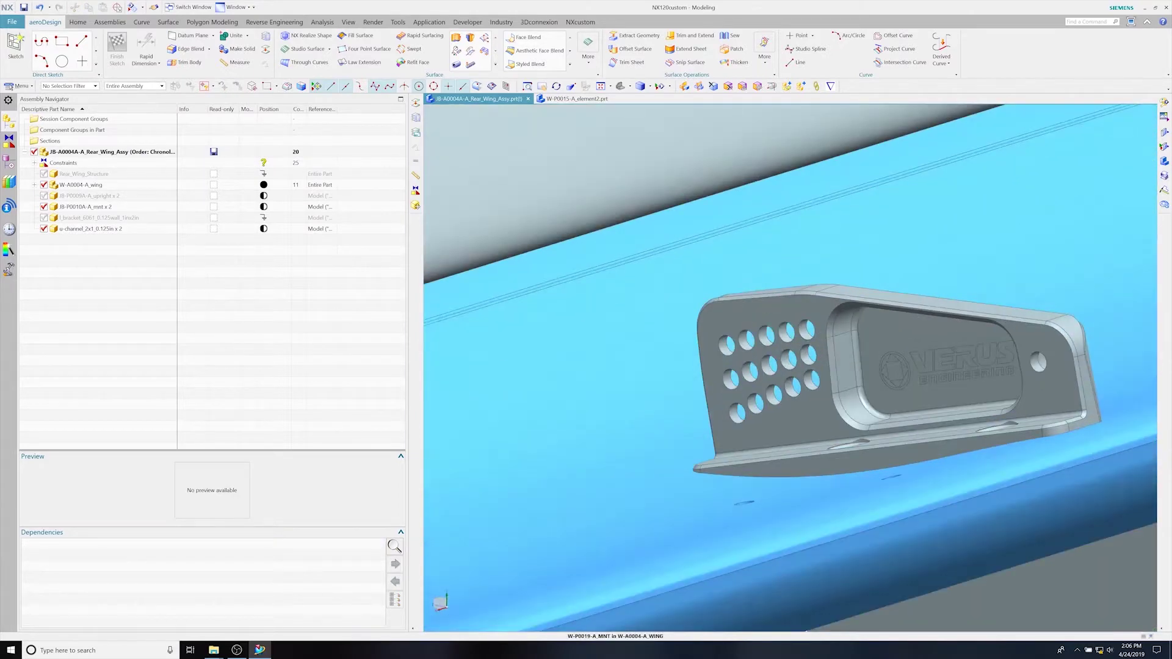
pyautogui.scroll(-3, 915, 366)
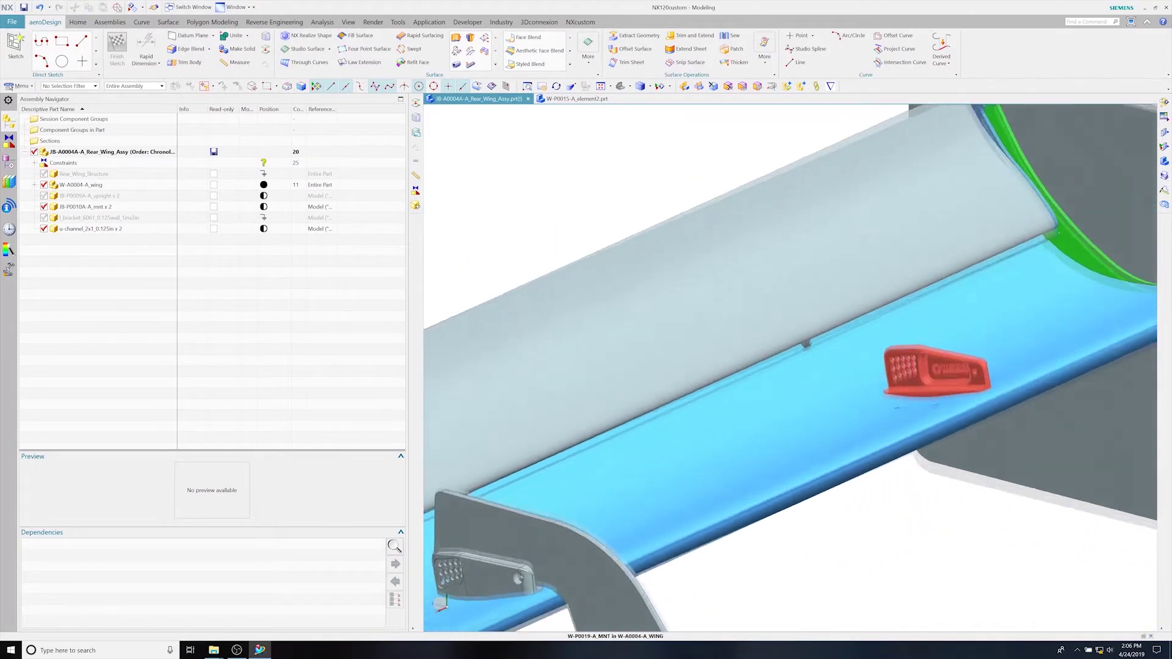
pyautogui.scroll(5, 915, 367)
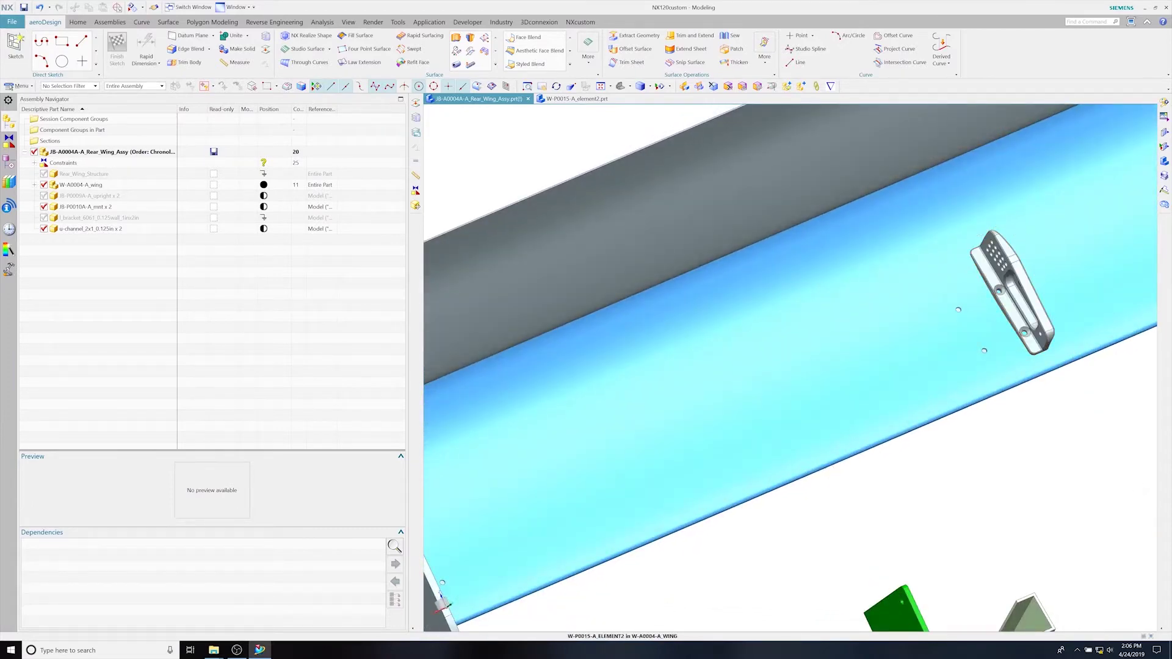
# Step: Show the hidden JB-P0009A-A_upright again and view the complete rear wing assembly
pyautogui.click(44, 195)
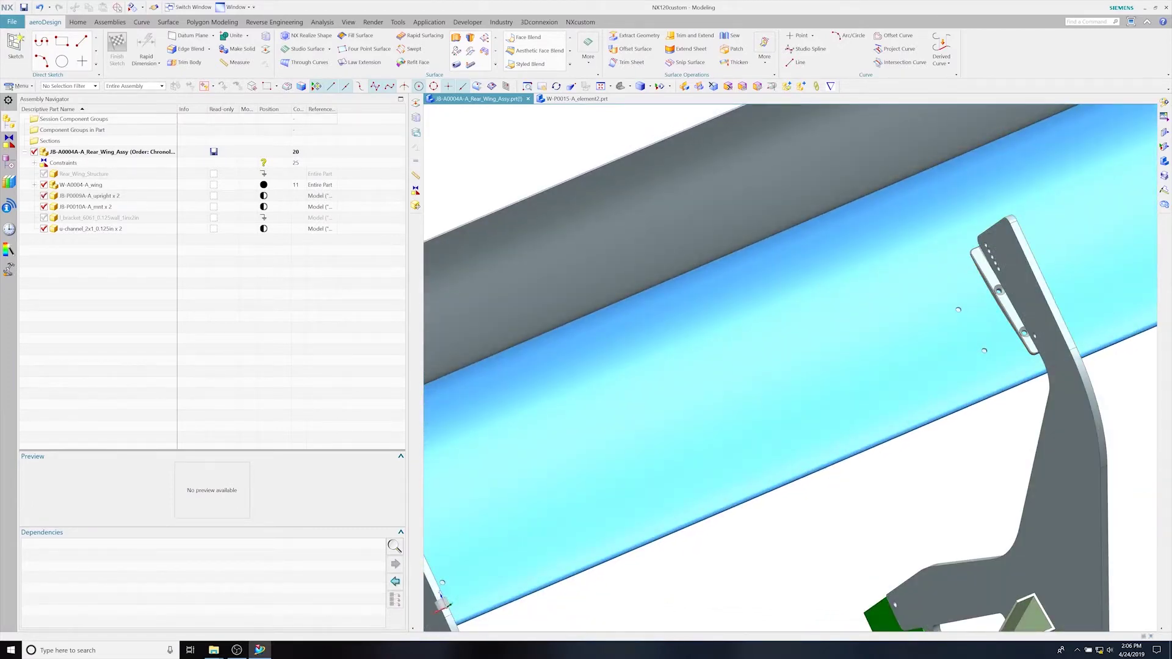
pyautogui.scroll(-6, 960, 364)
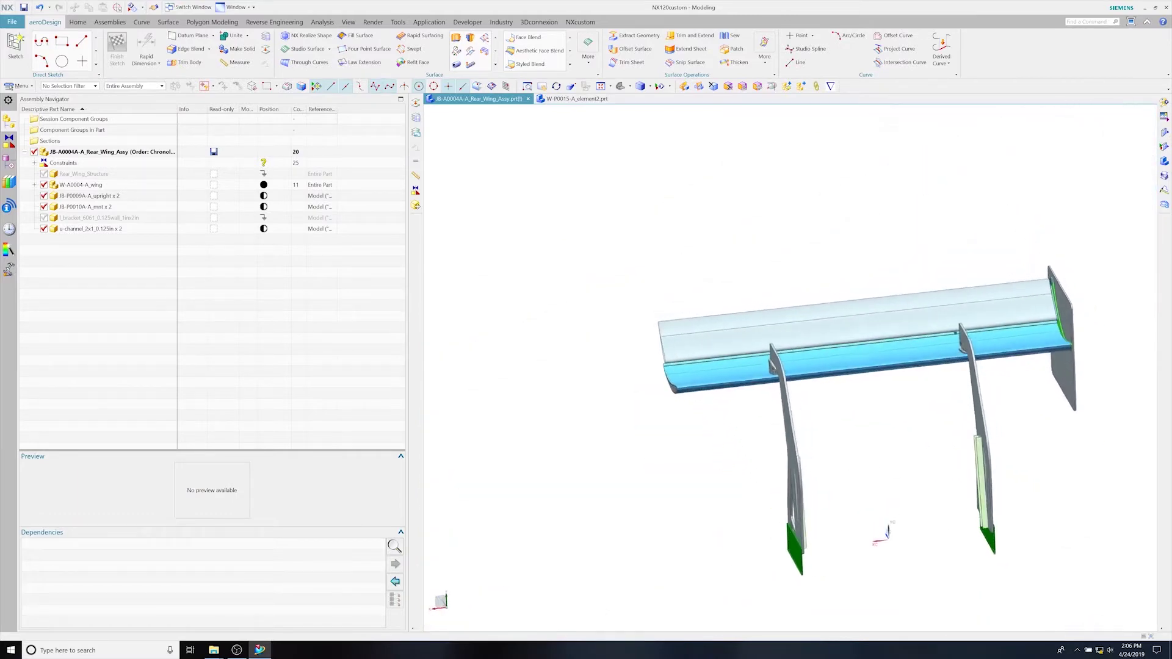
pyautogui.scroll(5, 790, 367)
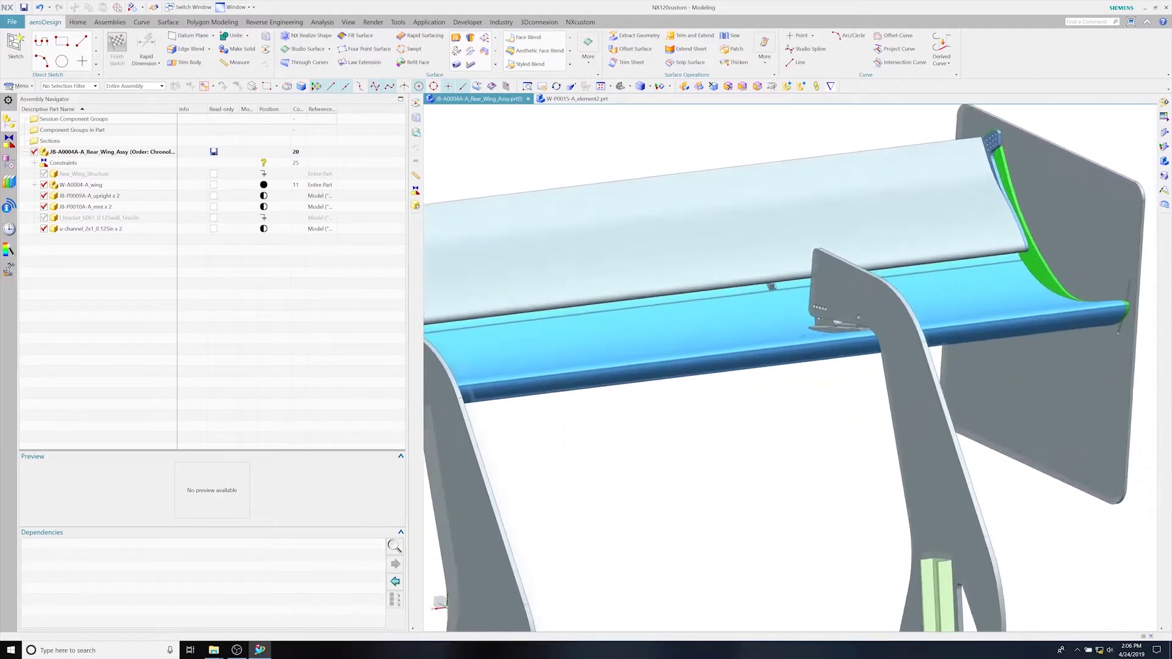
pyautogui.hotkey('ctrl', 'alt', 't')
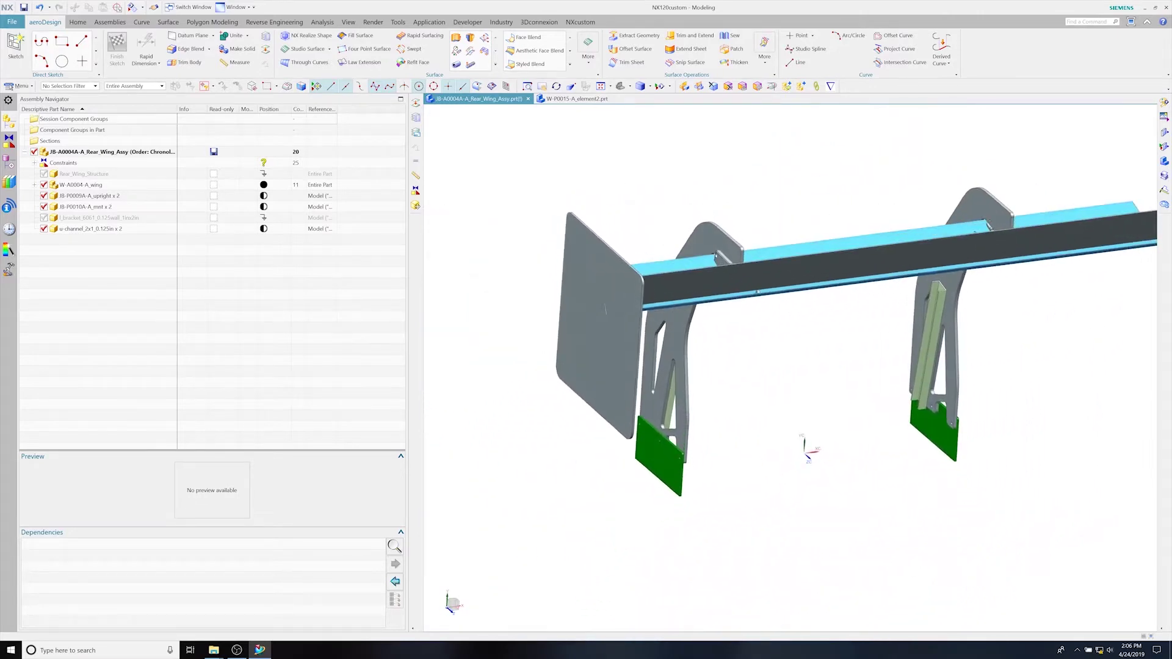
pyautogui.scroll(-10, 744, 365)
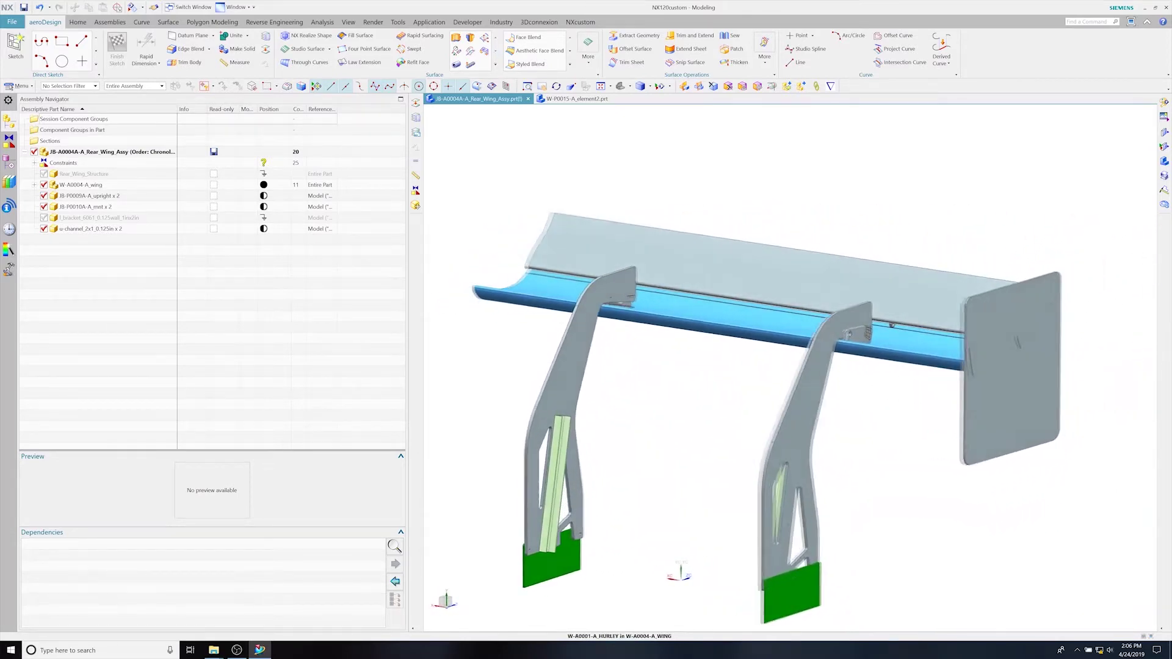
# Step: Expand the W-A0004-A_wing subassembly and hide its W-P0016-A_mnt end mount to expose the wing element ends
pyautogui.click(34, 185)
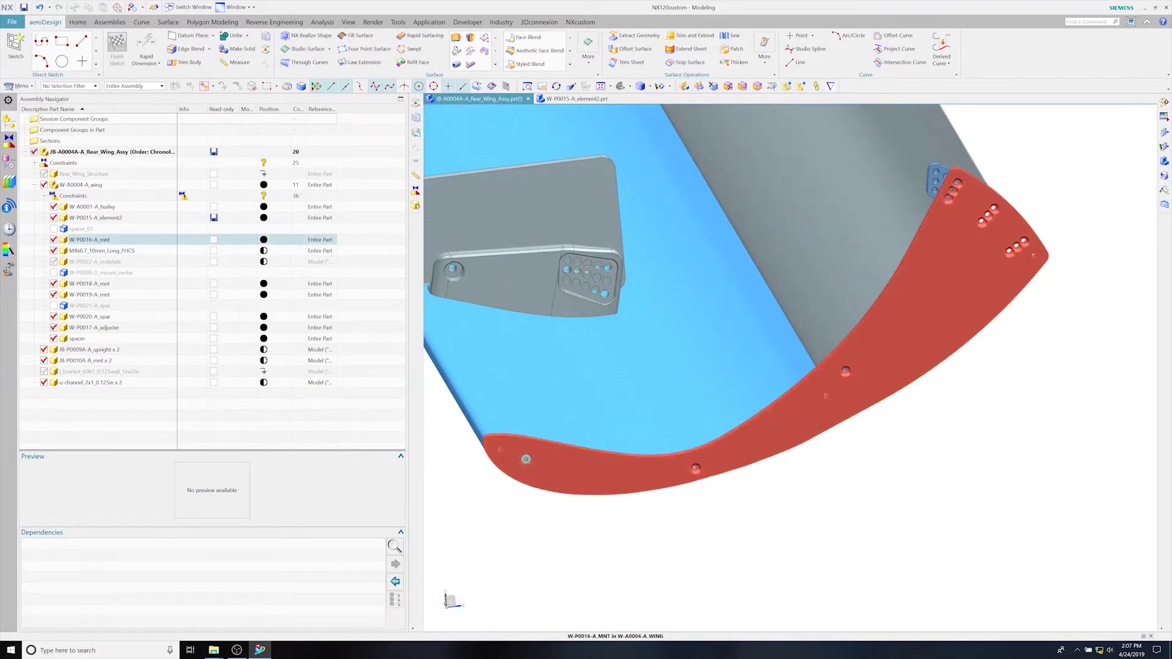
pyautogui.click(943, 334)
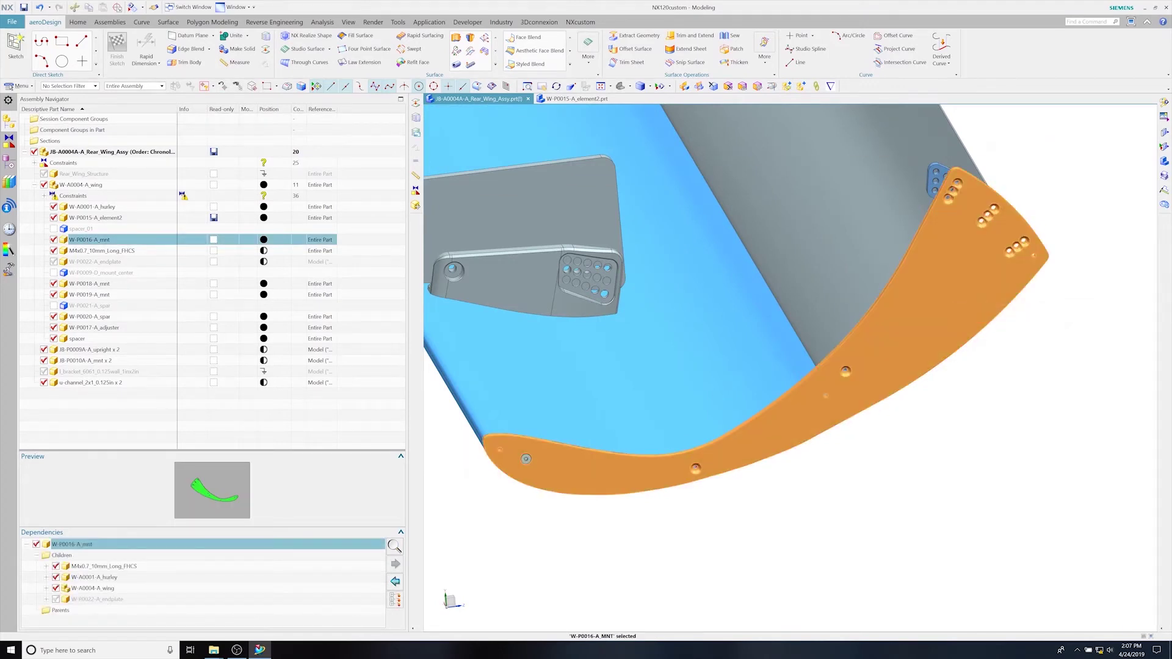
pyautogui.hotkey('ctrl', 'b')
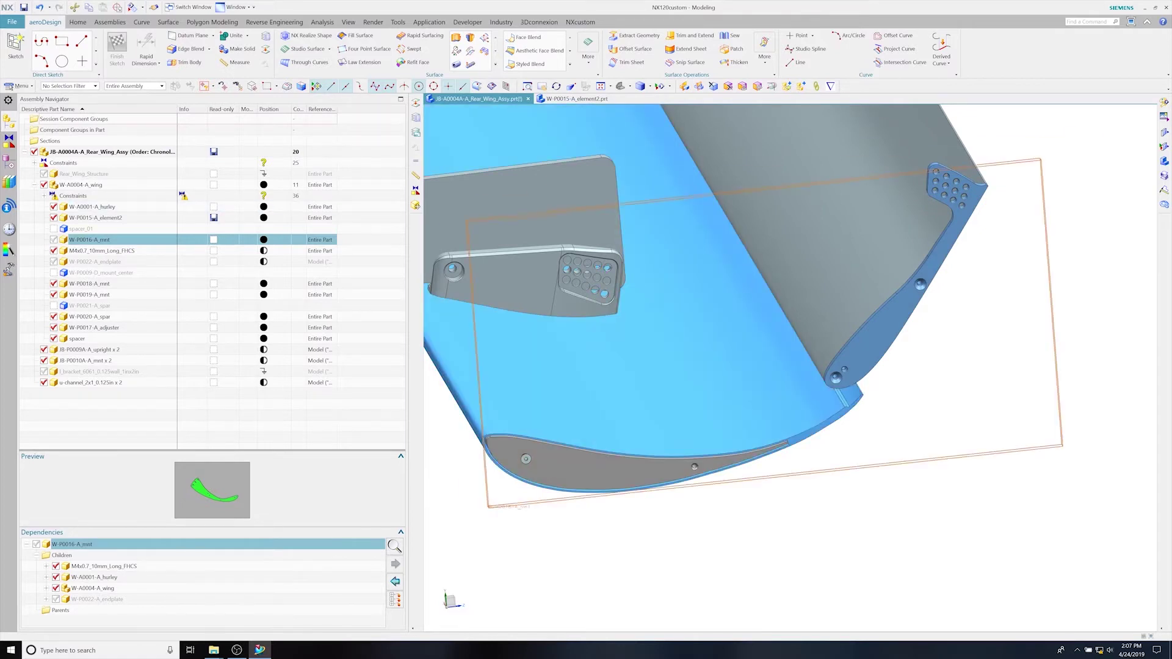
# Step: Show W-P0016-A_mnt and W-P0022-A_endplate in the wing subassembly, clear the selection, and view the complete assembly
pyautogui.click(54, 240)
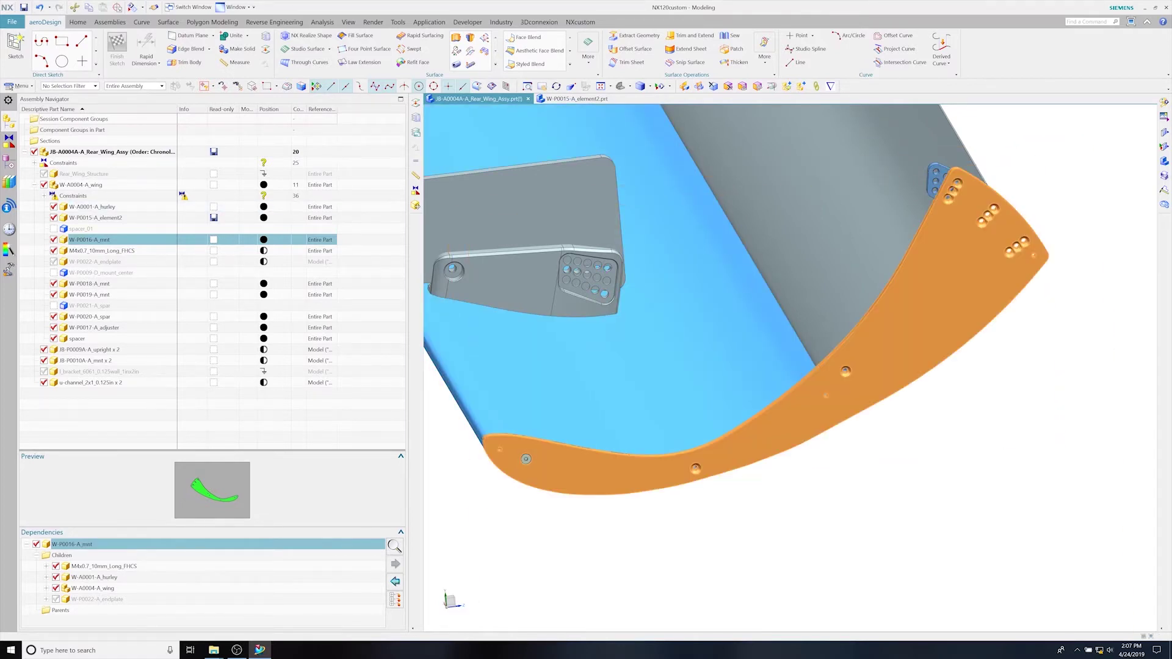
pyautogui.click(54, 262)
pyautogui.scroll(-6, 903, 388)
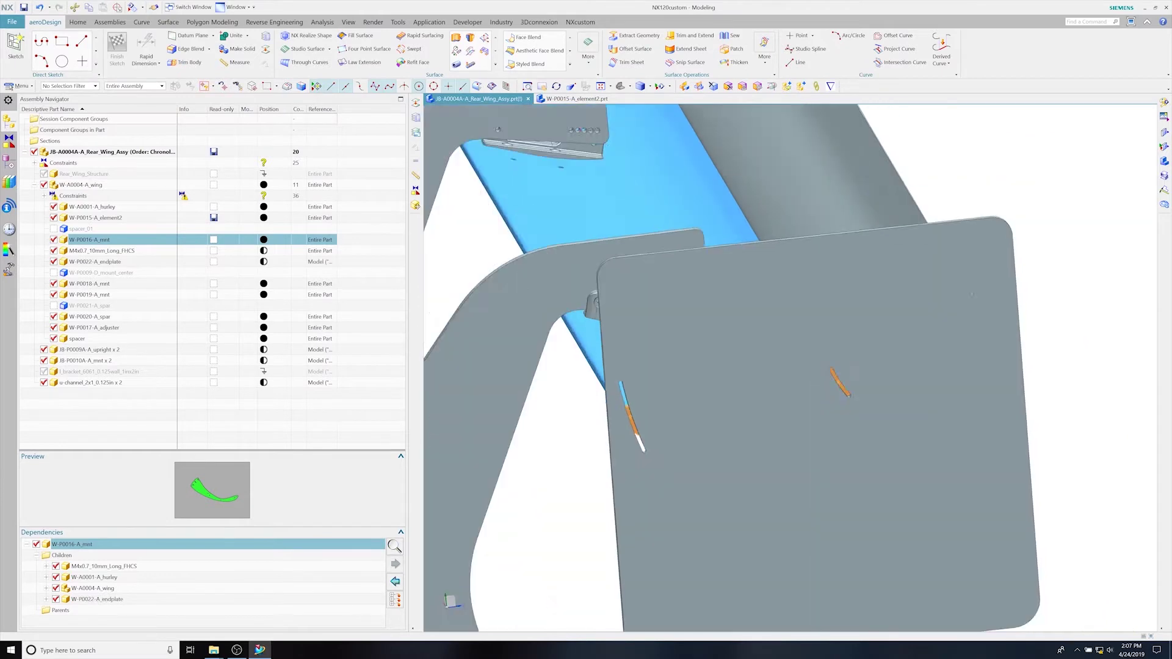
pyautogui.press('Escape')
pyautogui.scroll(-4, 1025, 337)
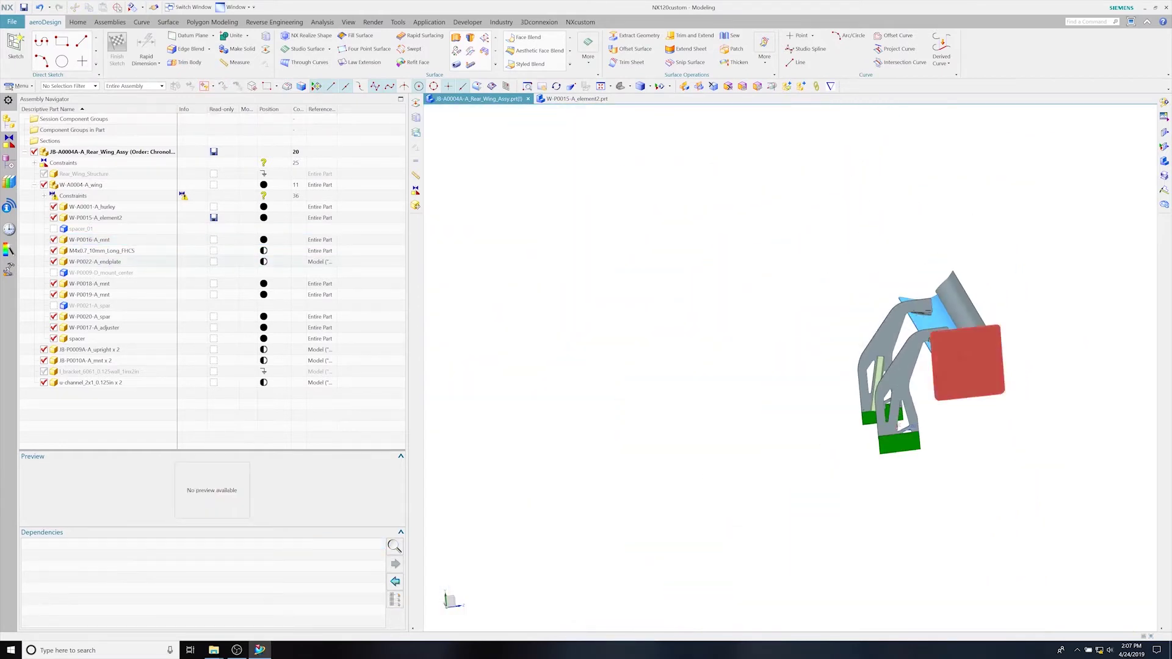
pyautogui.moveTo(971, 364); pyautogui.dragTo(1043, 368)
pyautogui.hotkey('ctrl', 'alt', 'f')
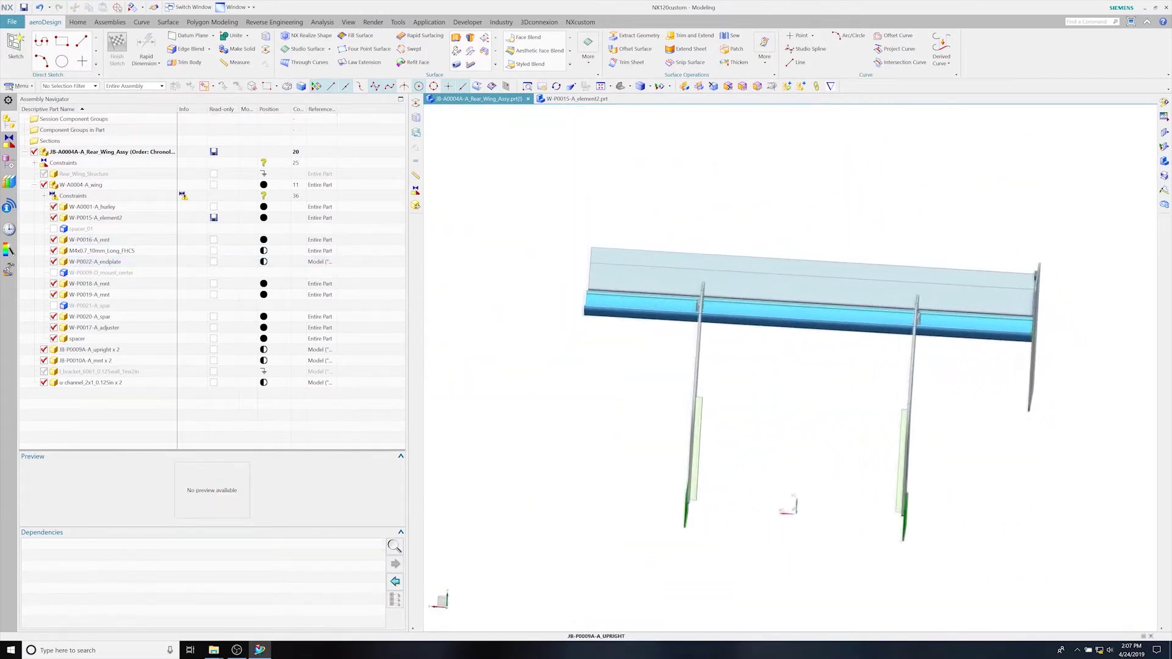
pyautogui.press('End')
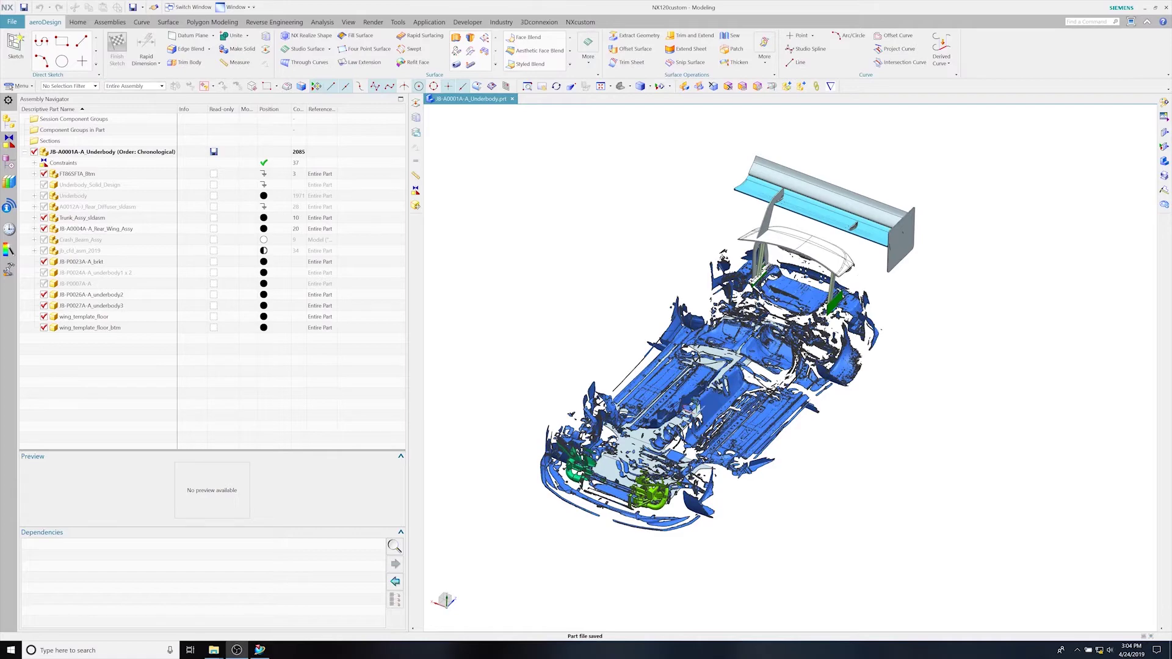
# Step: Examine how the wing uprights, mounting plates and wing_template_floor fit the scanned body and trunk in the JB-A0001A-A_Underbody assembly
pyautogui.scroll(4, 757, 276)
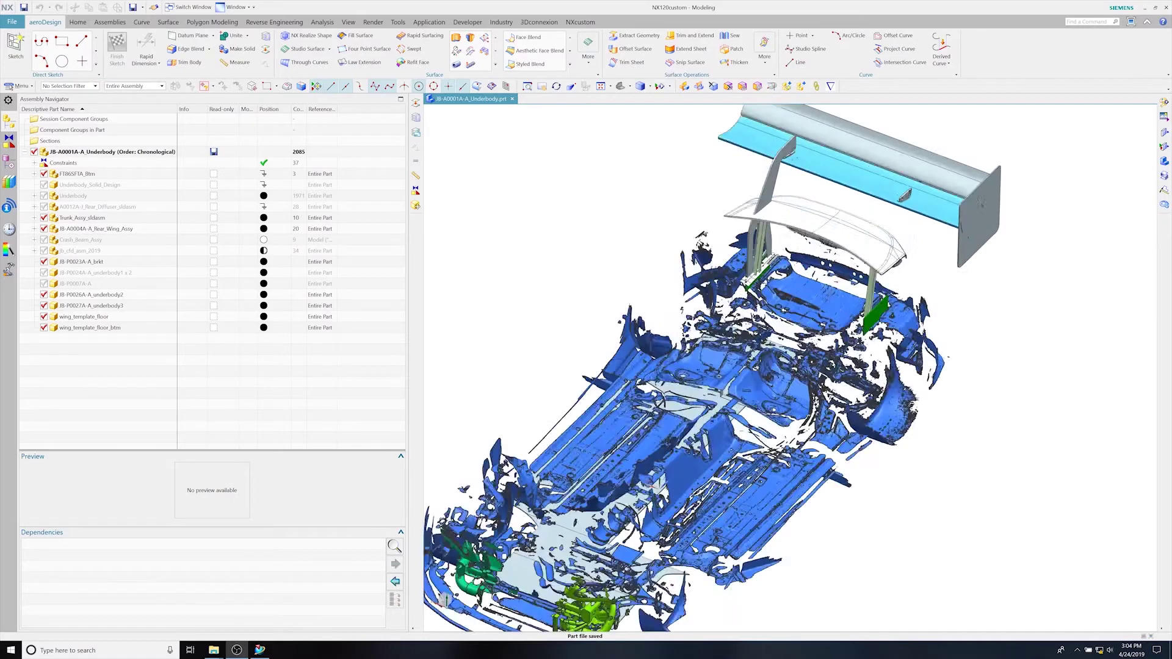
pyautogui.scroll(3, 695, 305)
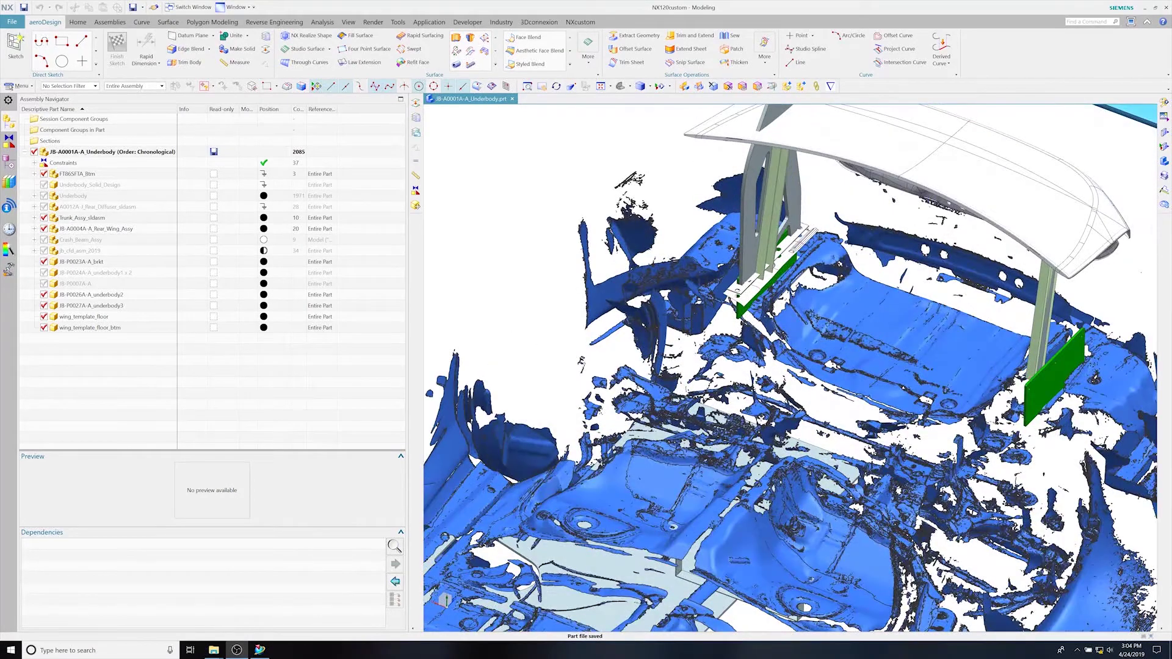
pyautogui.scroll(6, 749, 276)
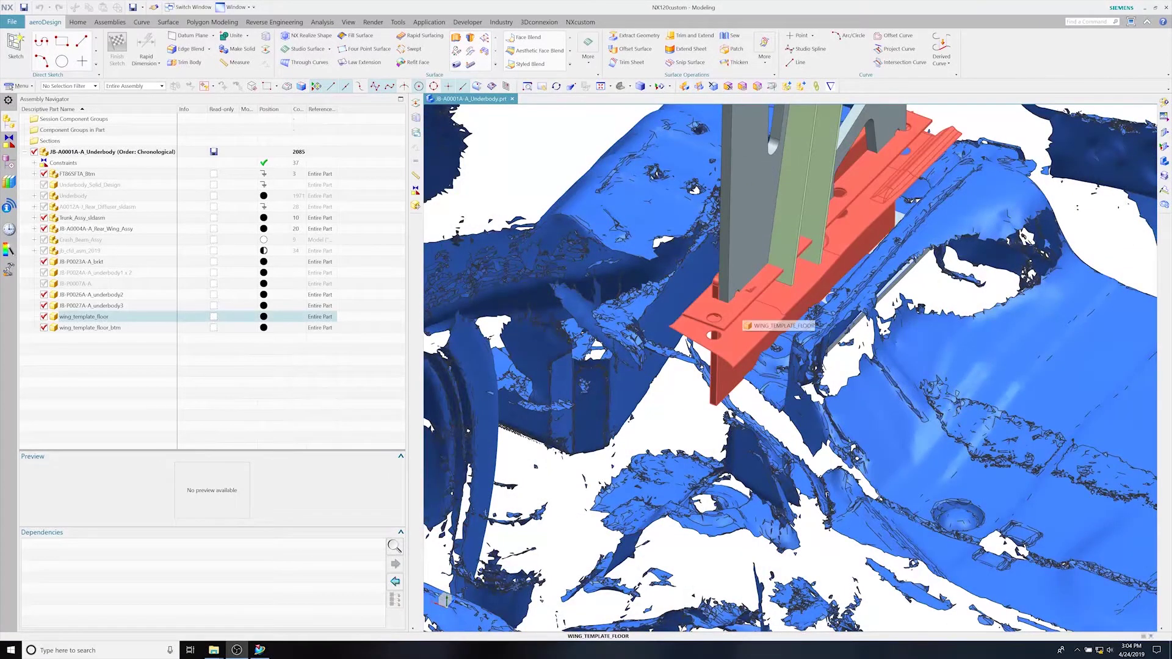
pyautogui.scroll(6, 741, 322)
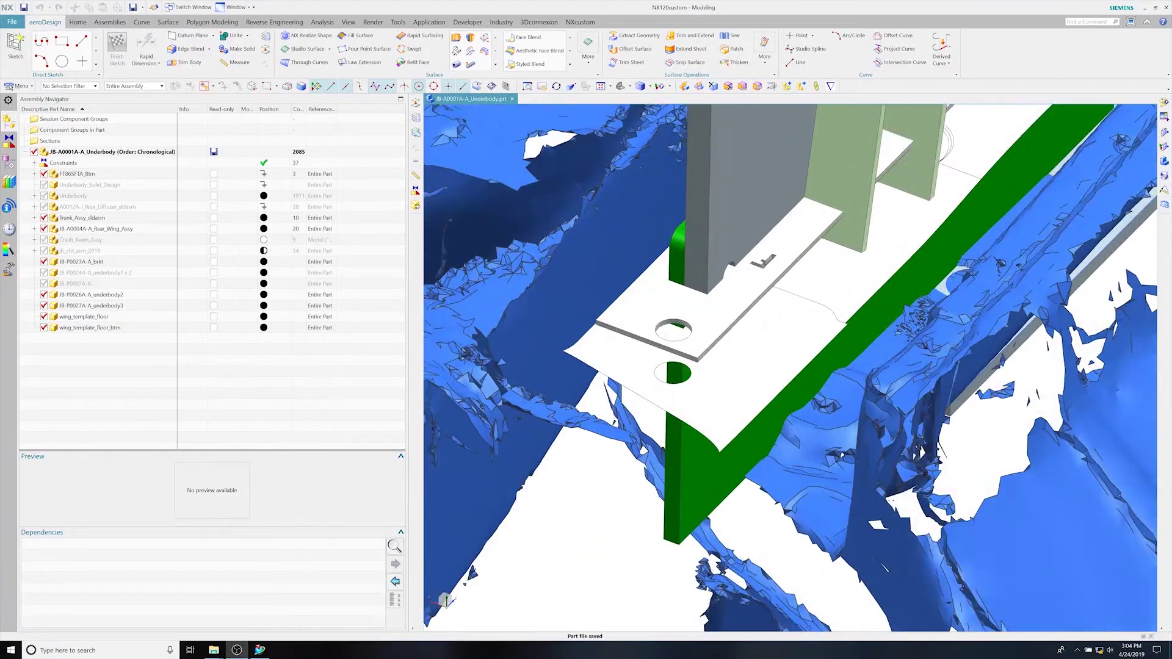
pyautogui.scroll(3, 739, 314)
pyautogui.scroll(-3, 757, 365)
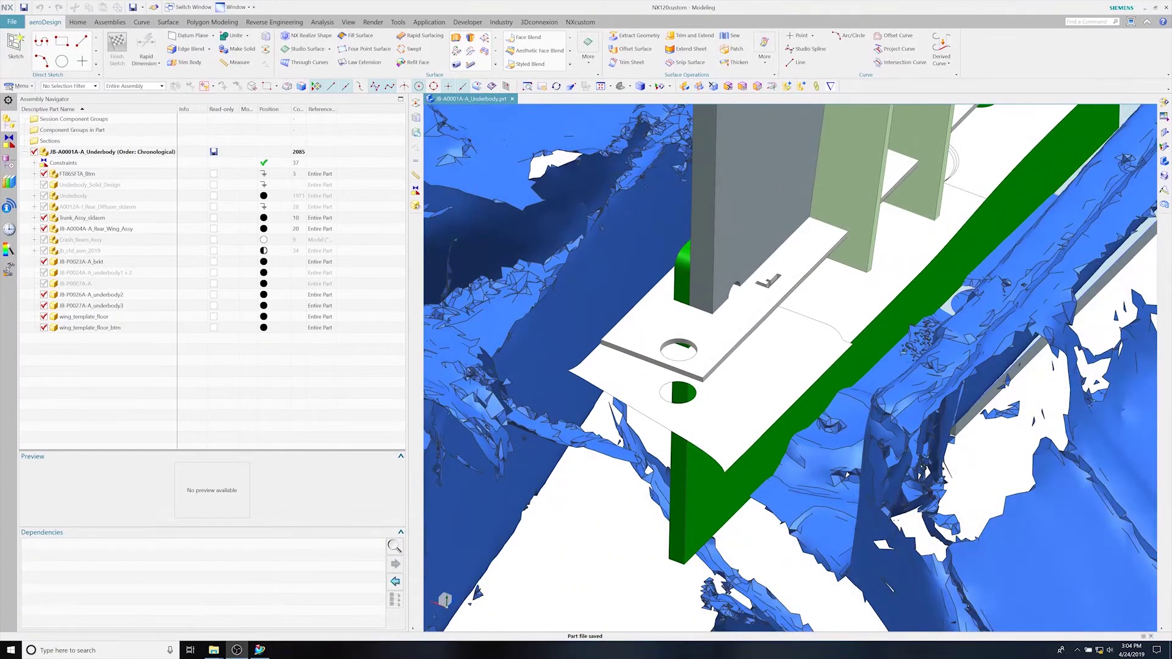
pyautogui.scroll(4, 755, 365)
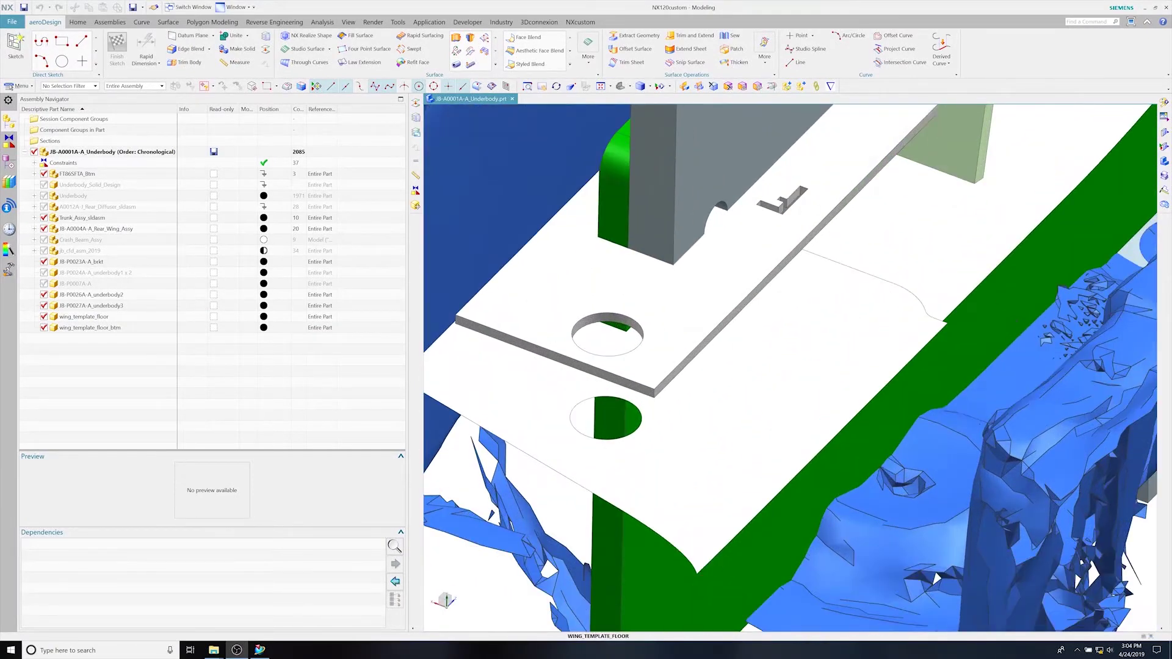
pyautogui.scroll(-4, 748, 364)
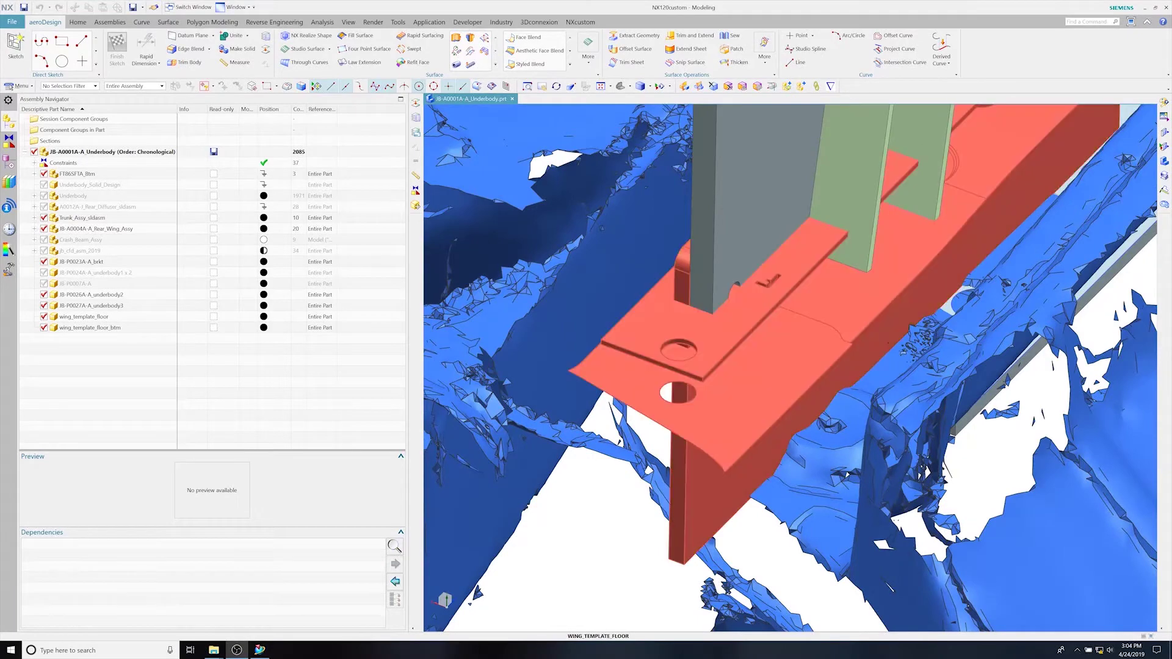
pyautogui.scroll(-5, 825, 459)
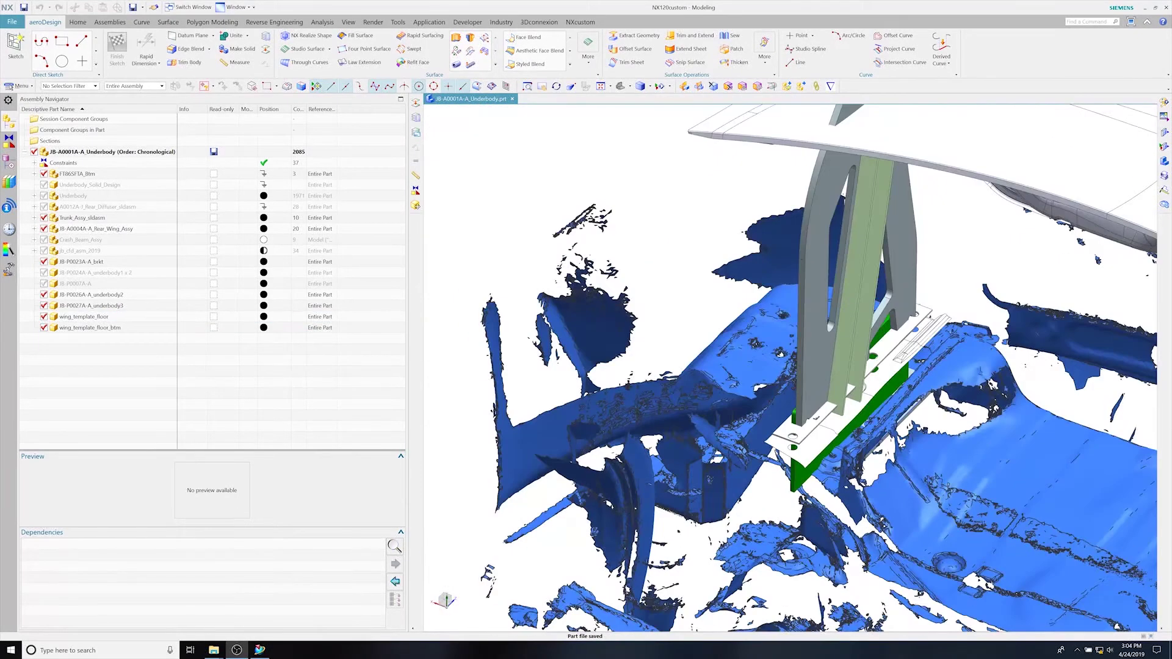
pyautogui.scroll(-2, 828, 480)
pyautogui.scroll(2, 821, 480)
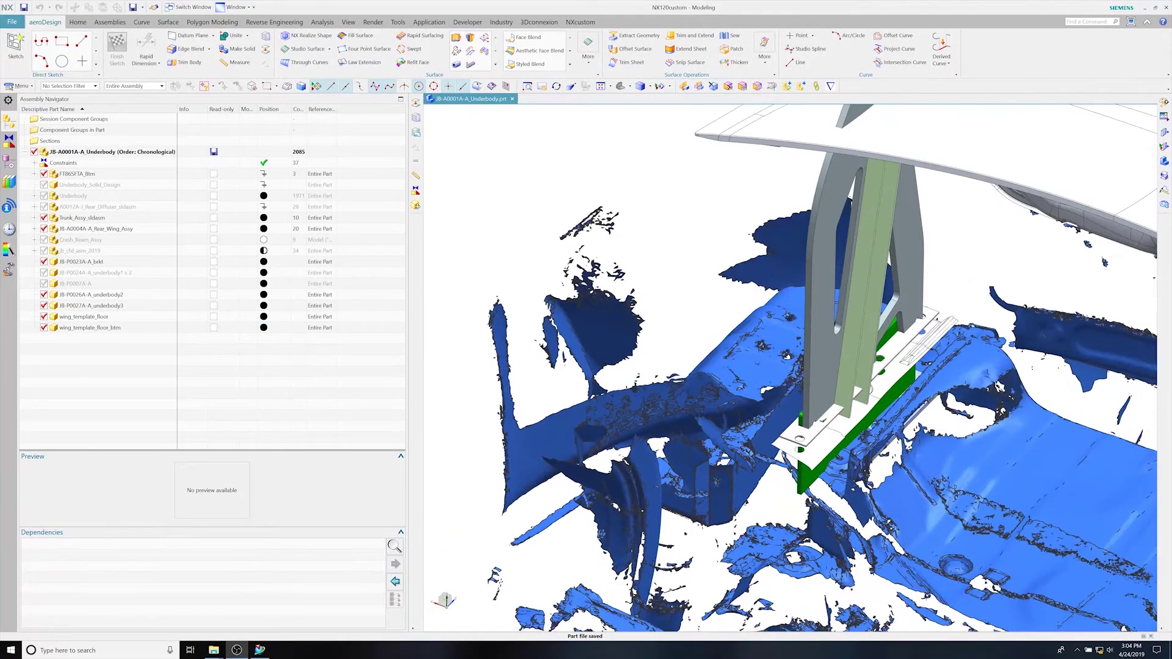
pyautogui.scroll(-5, 819, 478)
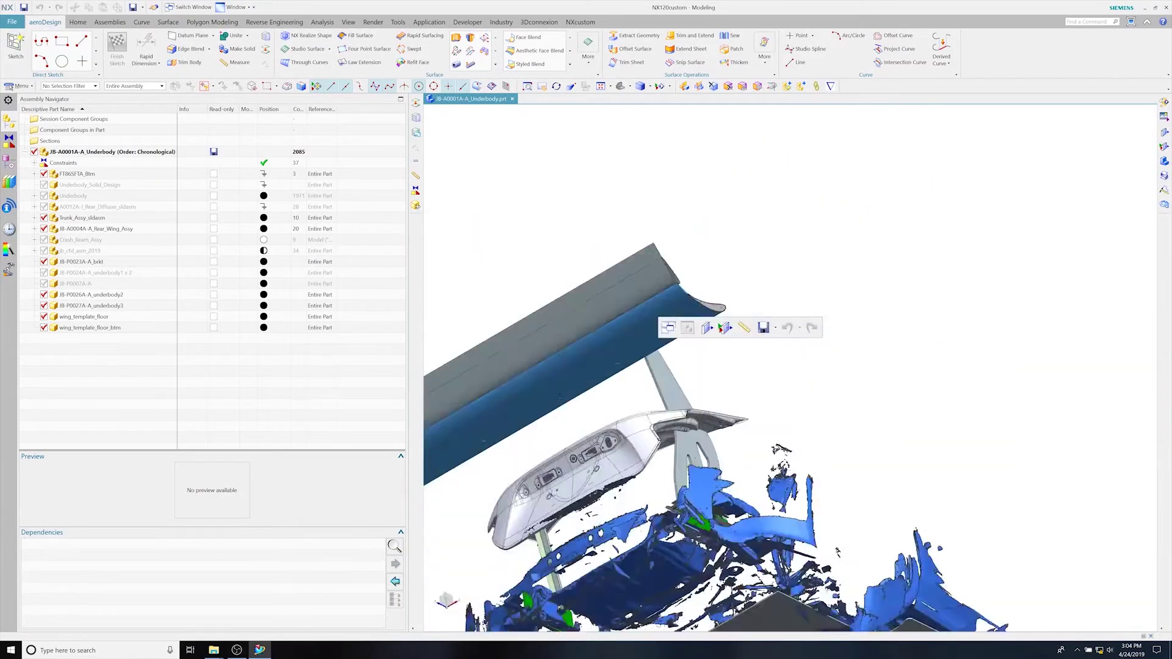
# Step: Examine the underbody assembly from the rear and from below, including how the green wing mounting plates sit against the scanned chassis
pyautogui.scroll(-3, 720, 360)
pyautogui.scroll(-1, 763, 360)
pyautogui.moveTo(762, 360); pyautogui.dragTo(851, 278)
pyautogui.scroll(5, 799, 367)
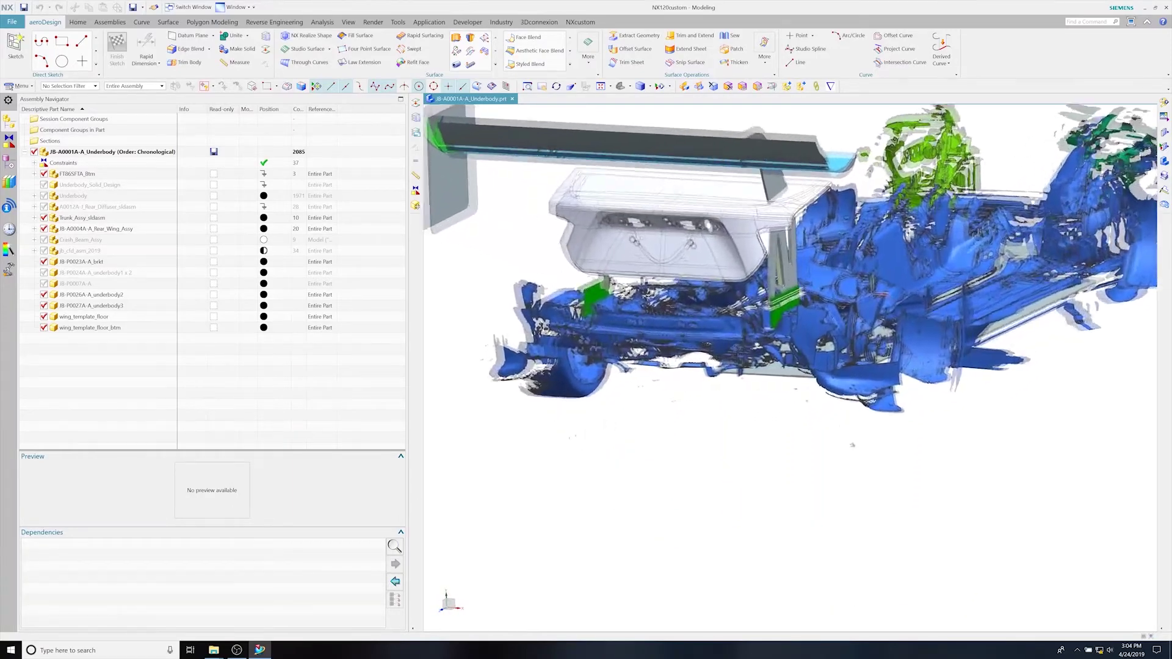
pyautogui.scroll(-6, 773, 361)
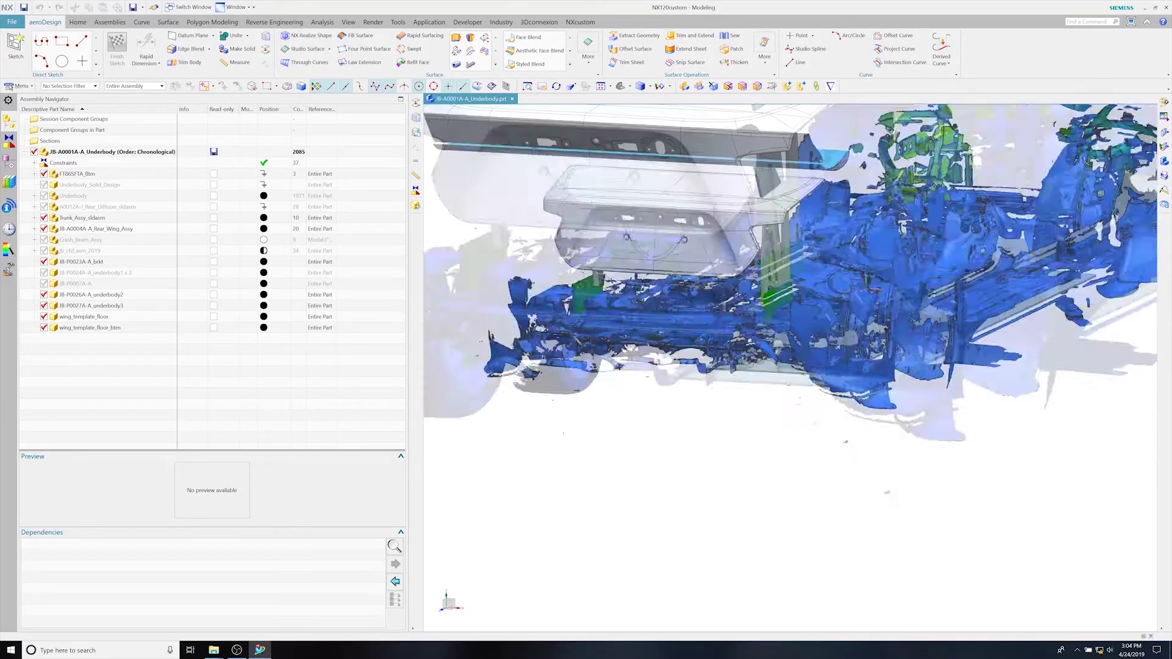
pyautogui.scroll(-1, 771, 354)
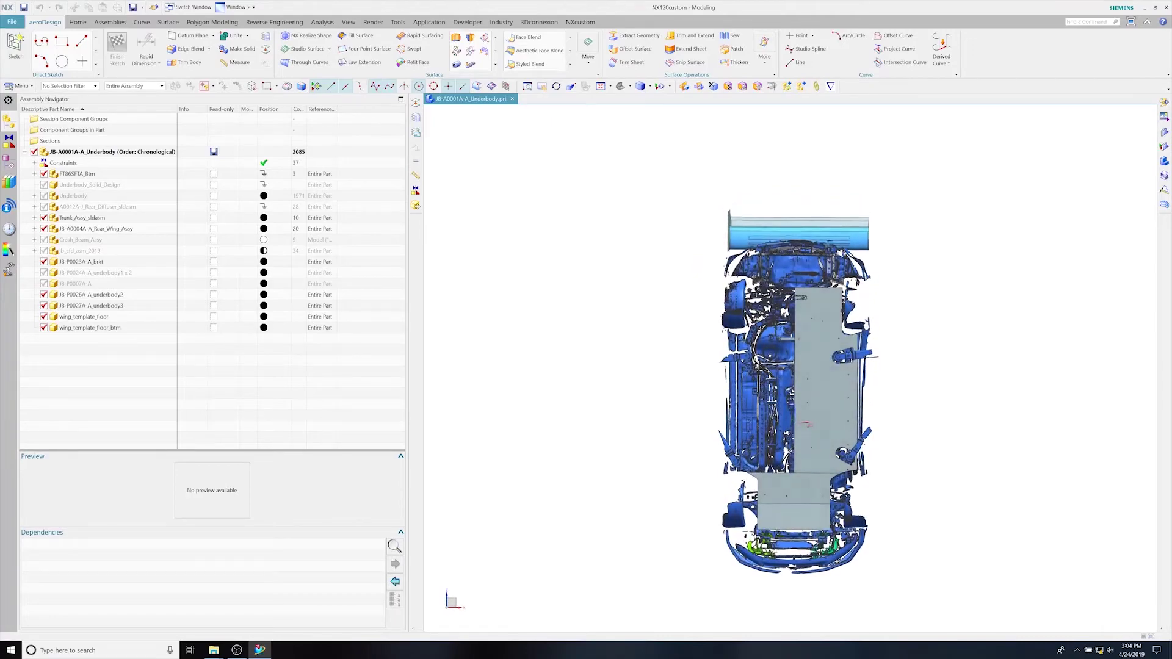
pyautogui.scroll(2, 753, 271)
pyautogui.scroll(8, 753, 273)
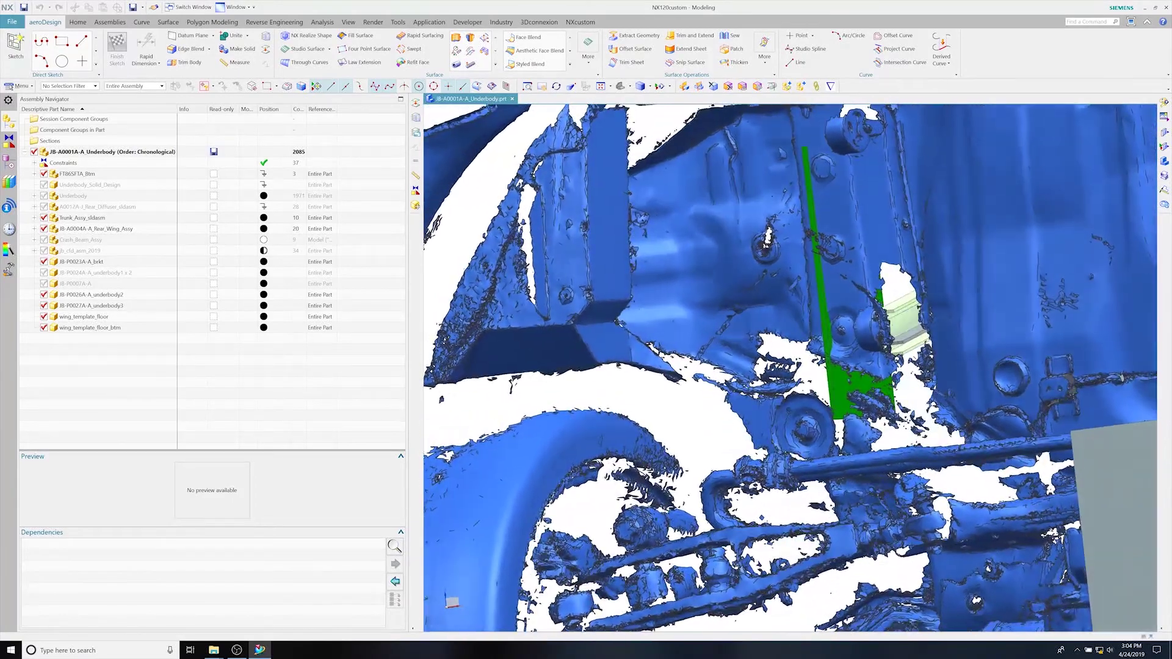
pyautogui.scroll(3, 823, 324)
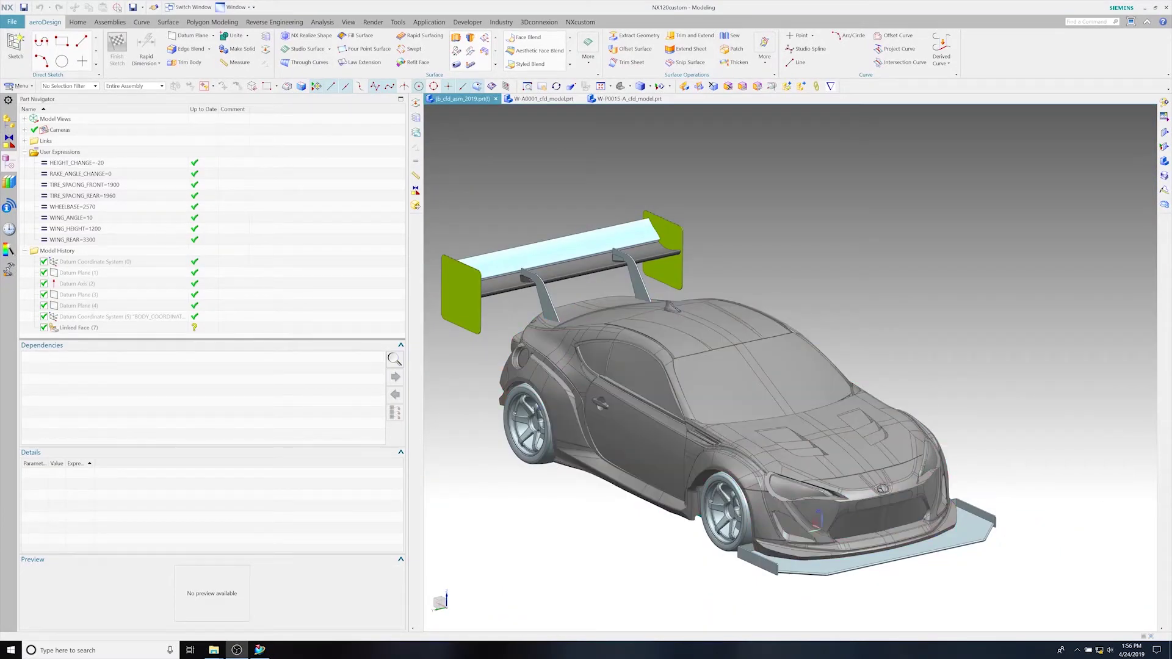
# Step: In jb_cfd_asm_2019, make W-A0004_cfd_model the work part and set its Element2_Angle expression to 40
pyautogui.click(901, 324)
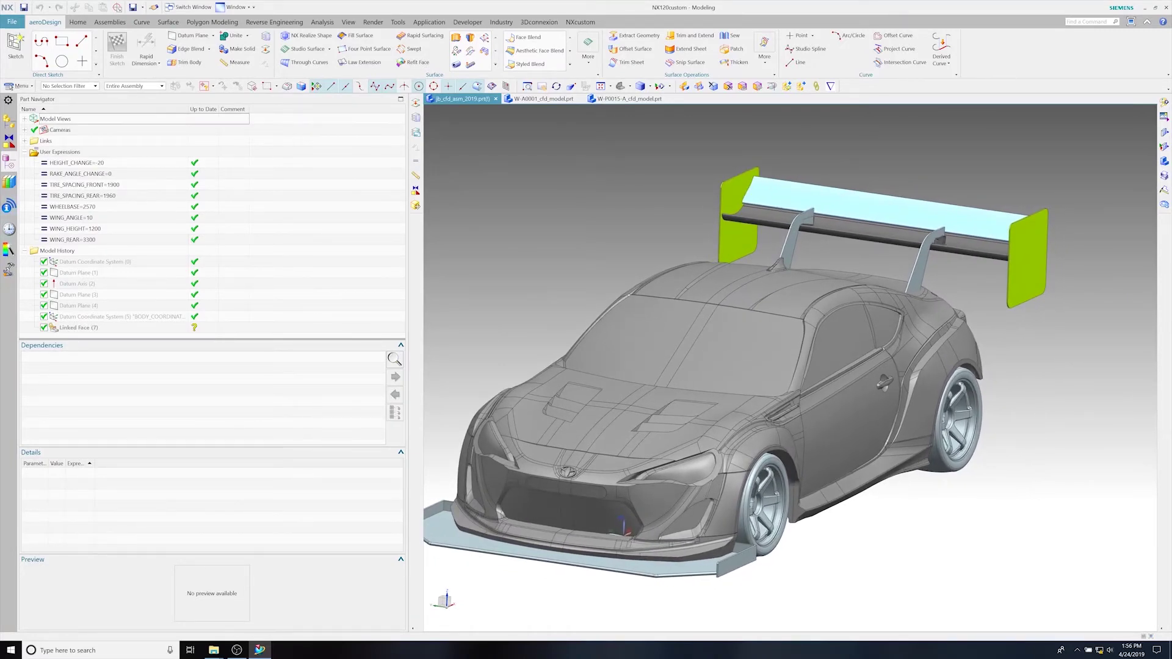
pyautogui.click(8, 121)
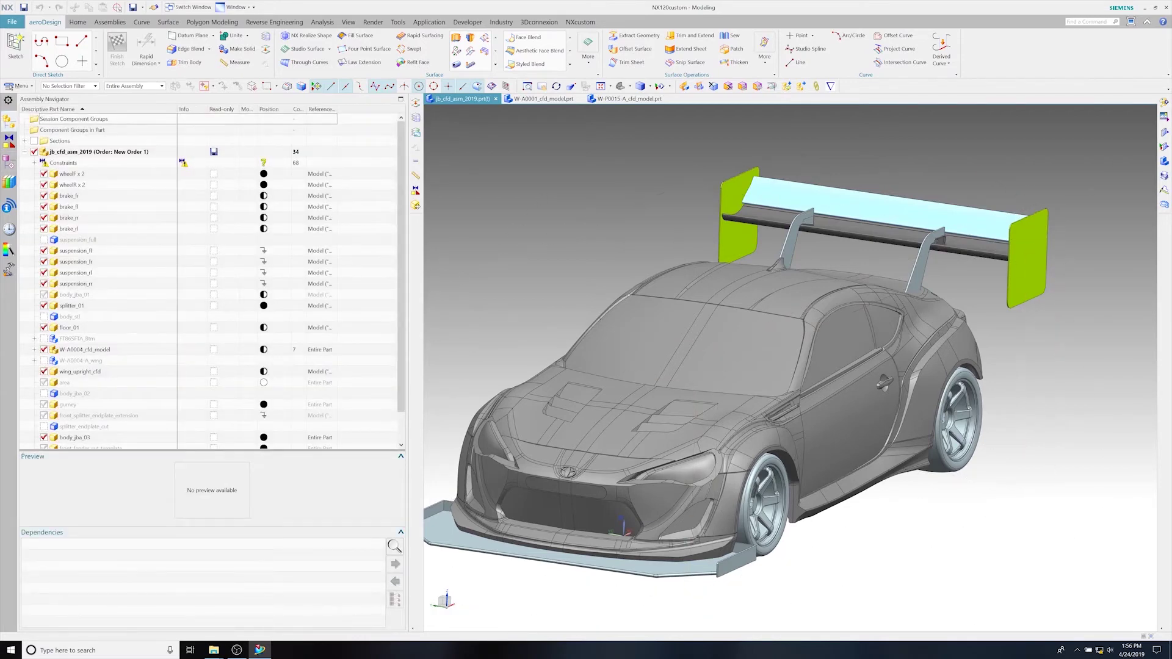
pyautogui.doubleClick(85, 350)
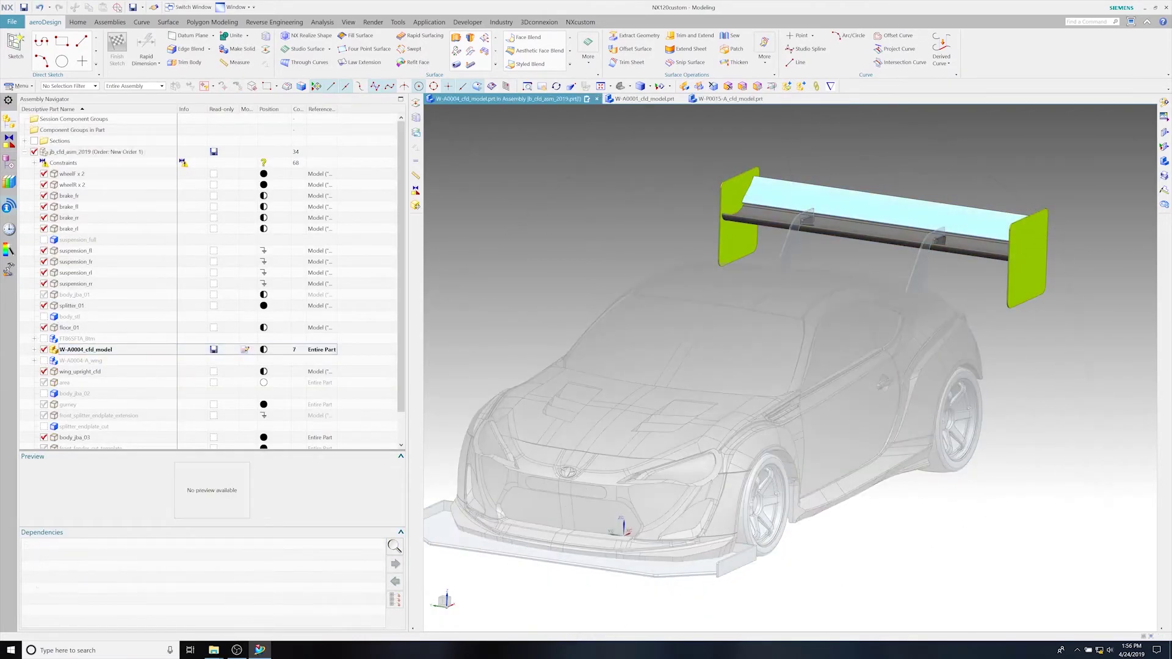
pyautogui.click(9, 162)
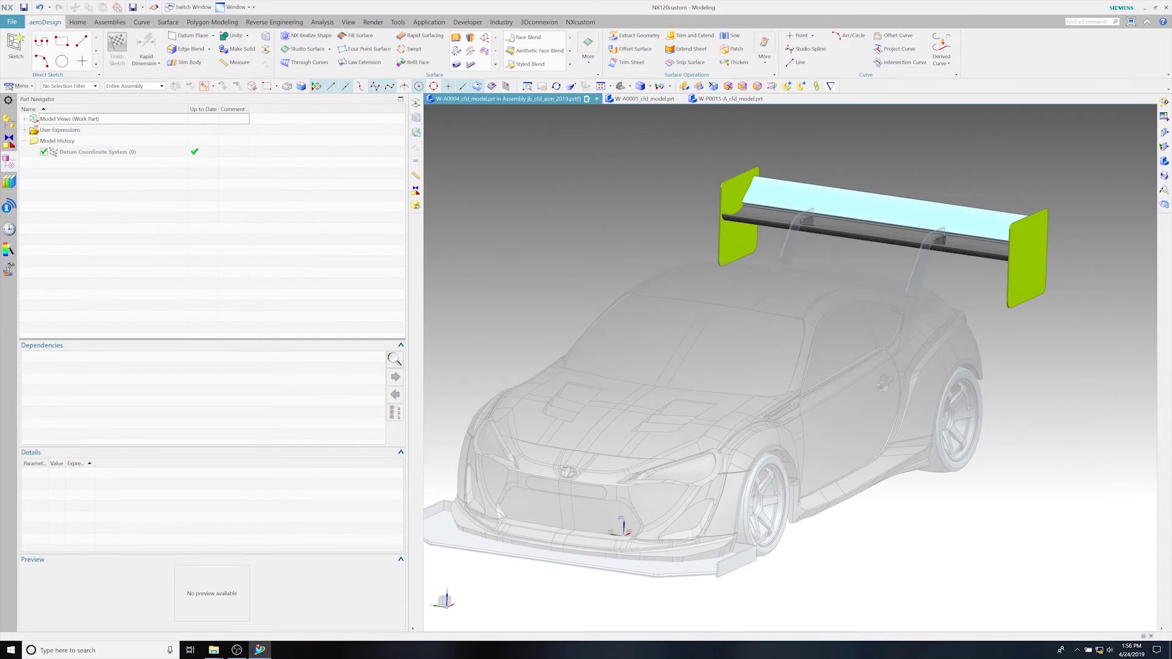
pyautogui.click(24, 130)
pyautogui.doubleClick(74, 141)
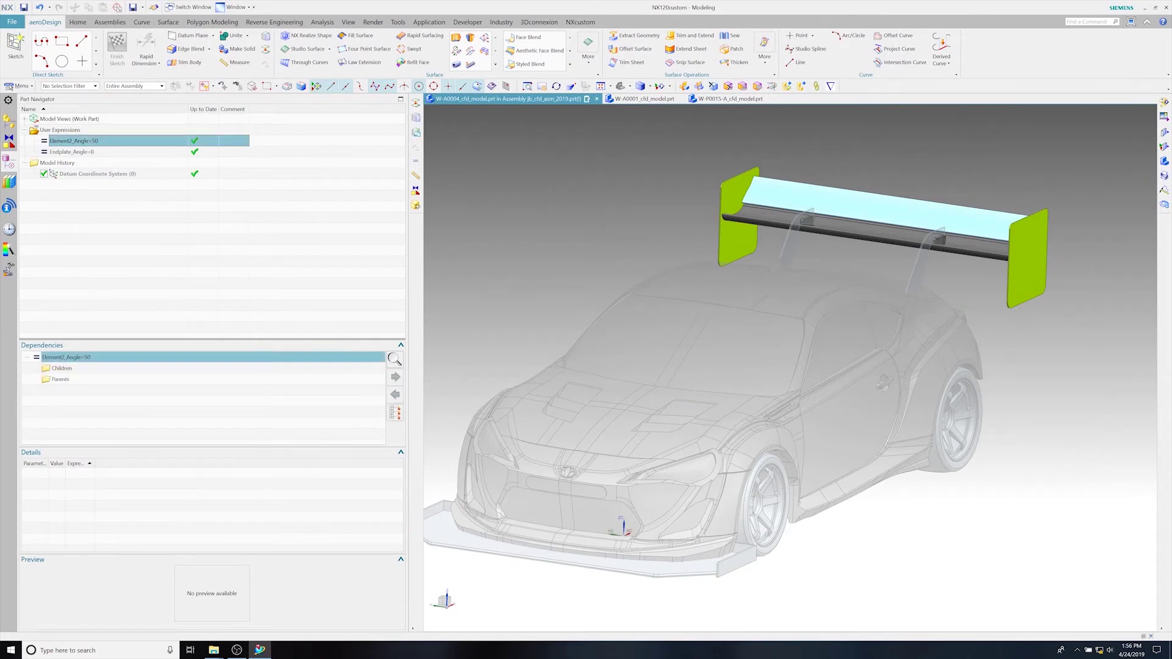
pyautogui.write('40')
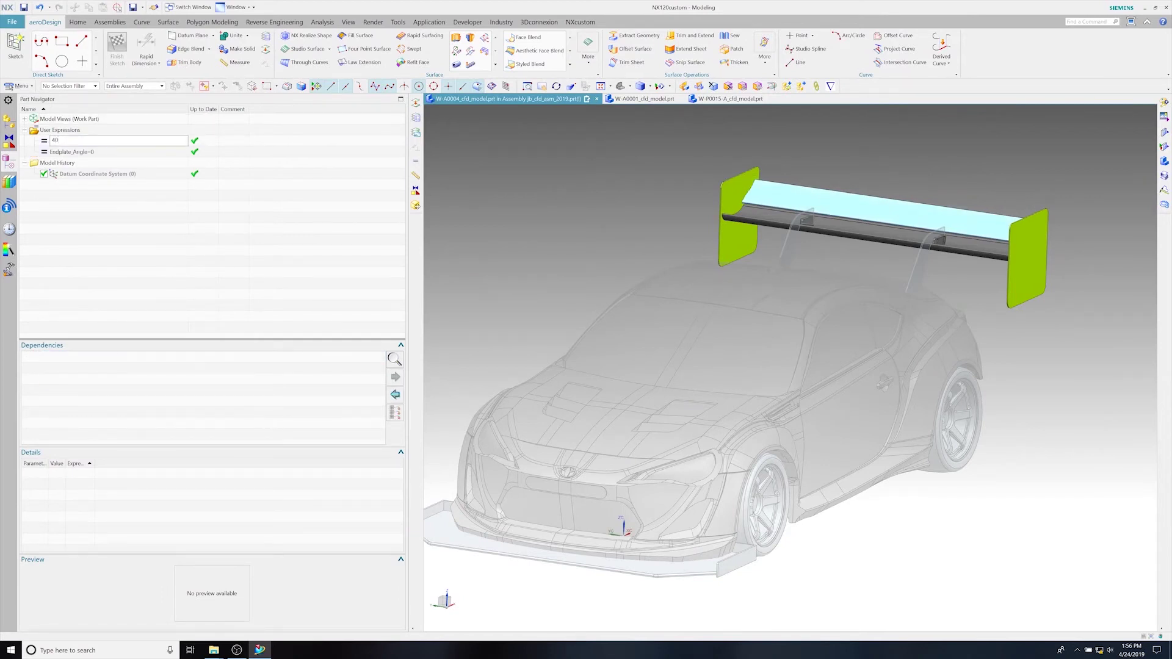
# Step: Try Element2_Angle values of 50, 55 and 30 on the wing's upper element
pyautogui.doubleClick(74, 141)
pyautogui.press('Return')
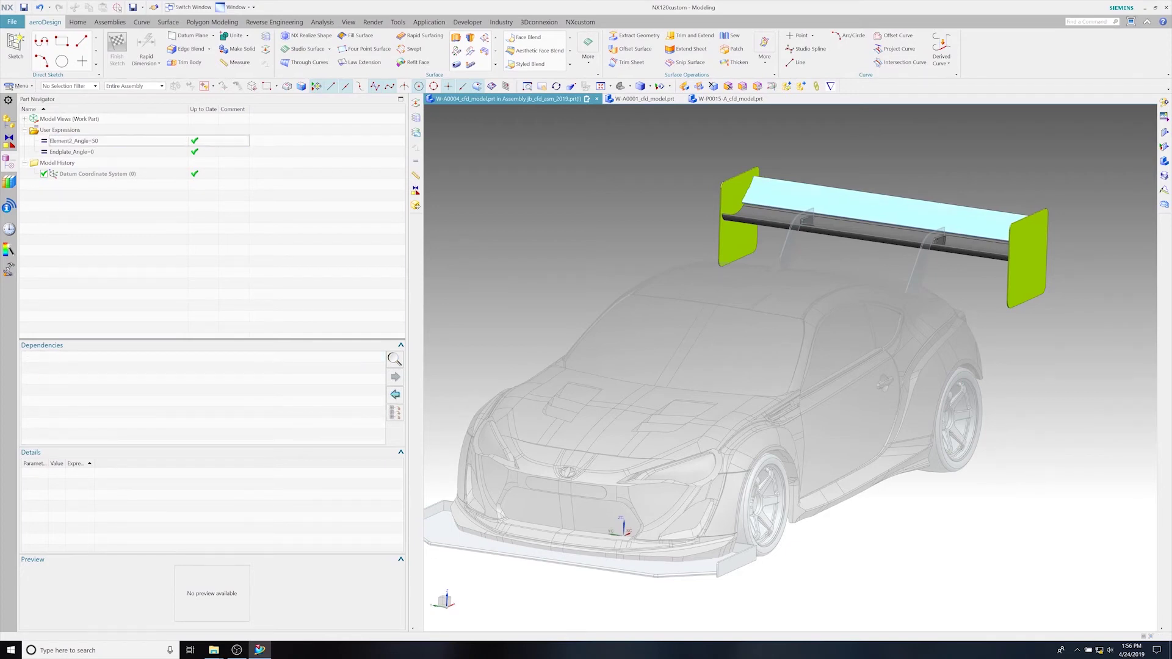
pyautogui.doubleClick(74, 141)
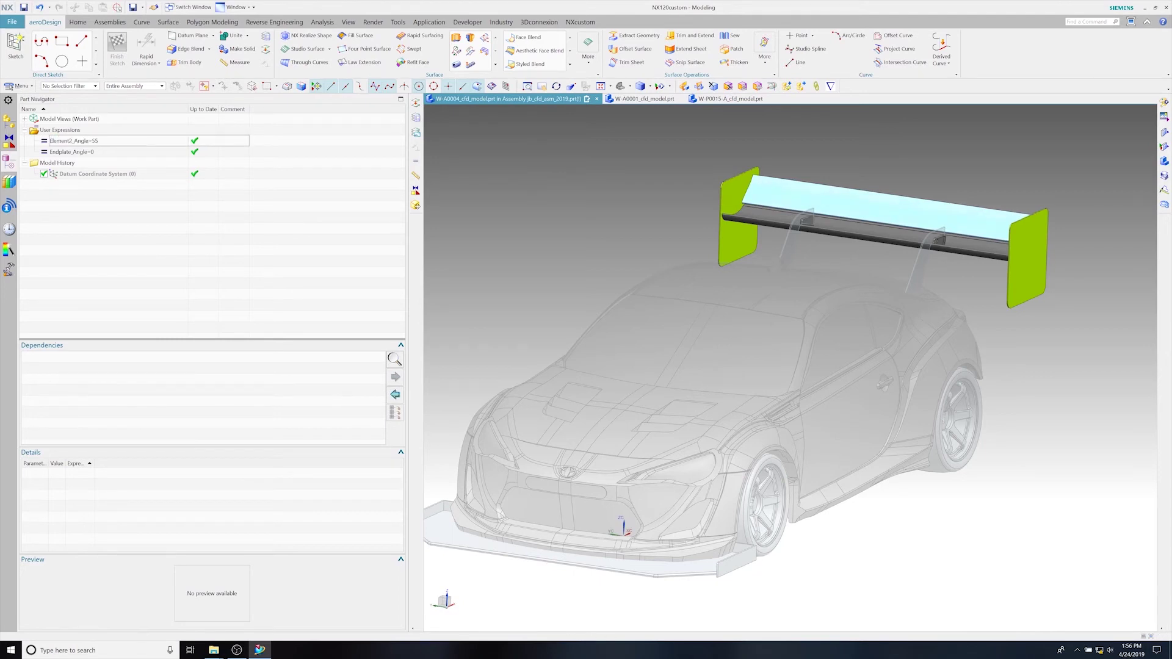
pyautogui.doubleClick(74, 141)
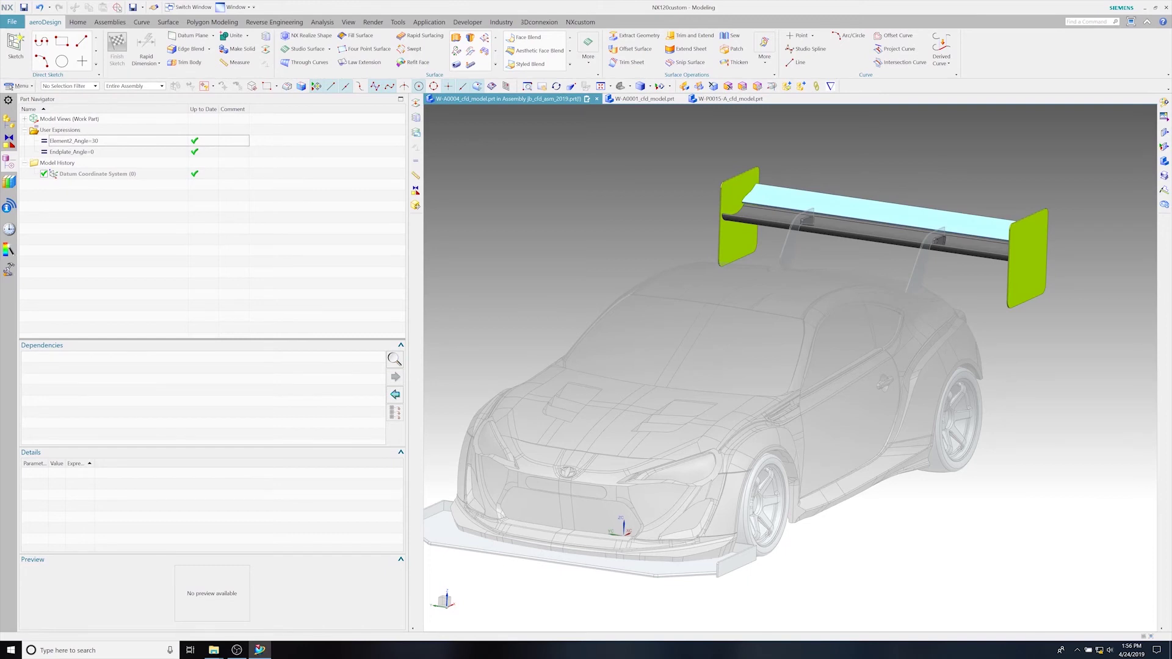
# Step: Set Element2_Angle to 50 and make the top-level jb_cfd_asm_2019 assembly the work part again
pyautogui.doubleClick(74, 141)
pyautogui.press('Return')
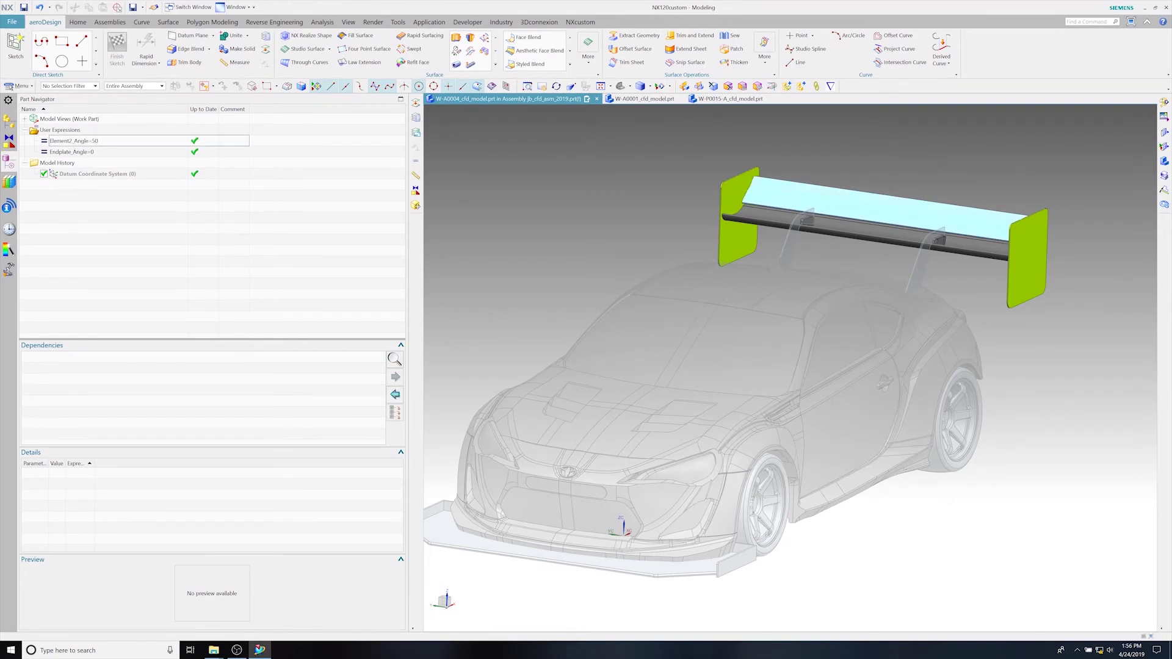
pyautogui.click(9, 121)
pyautogui.doubleClick(47, 153)
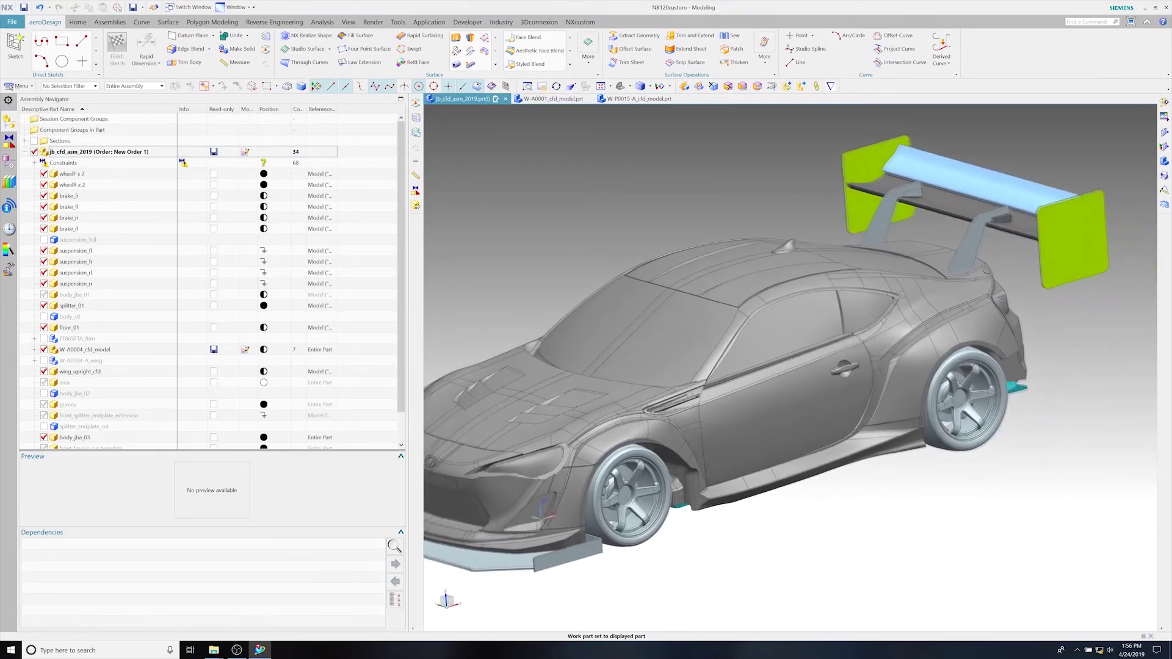
# Step: Examine how the wing uprights meet the wing mounts and the rear of the car body in the CFD assembly
pyautogui.scroll(5, 1001, 216)
pyautogui.scroll(5, 975, 210)
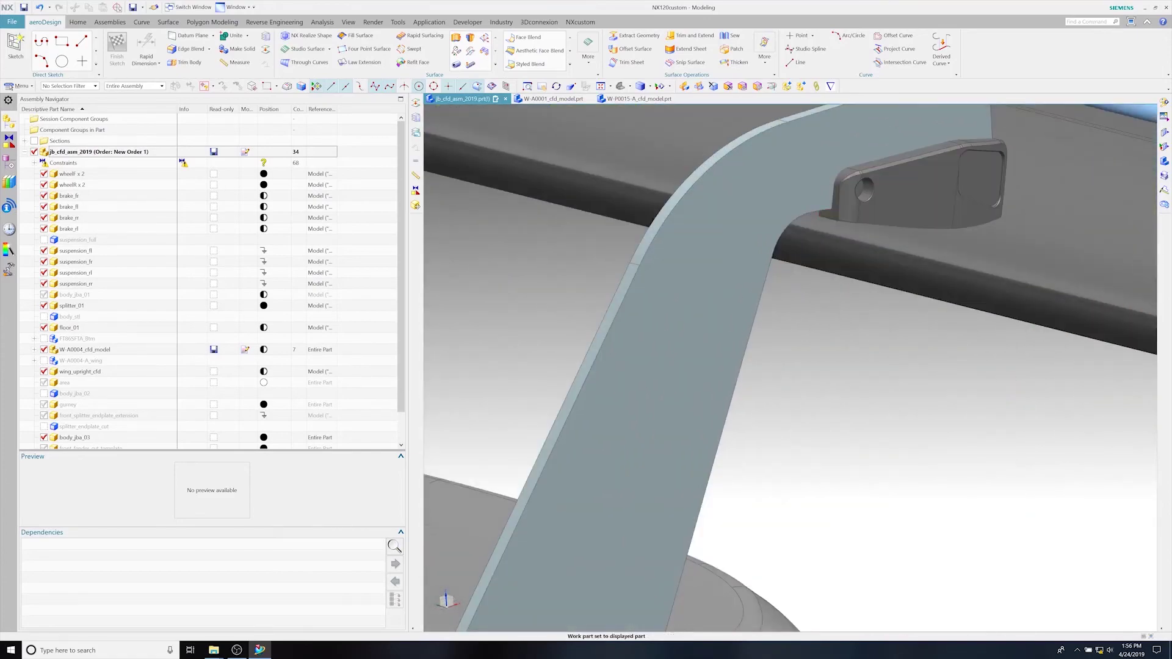
pyautogui.scroll(-9, 977, 256)
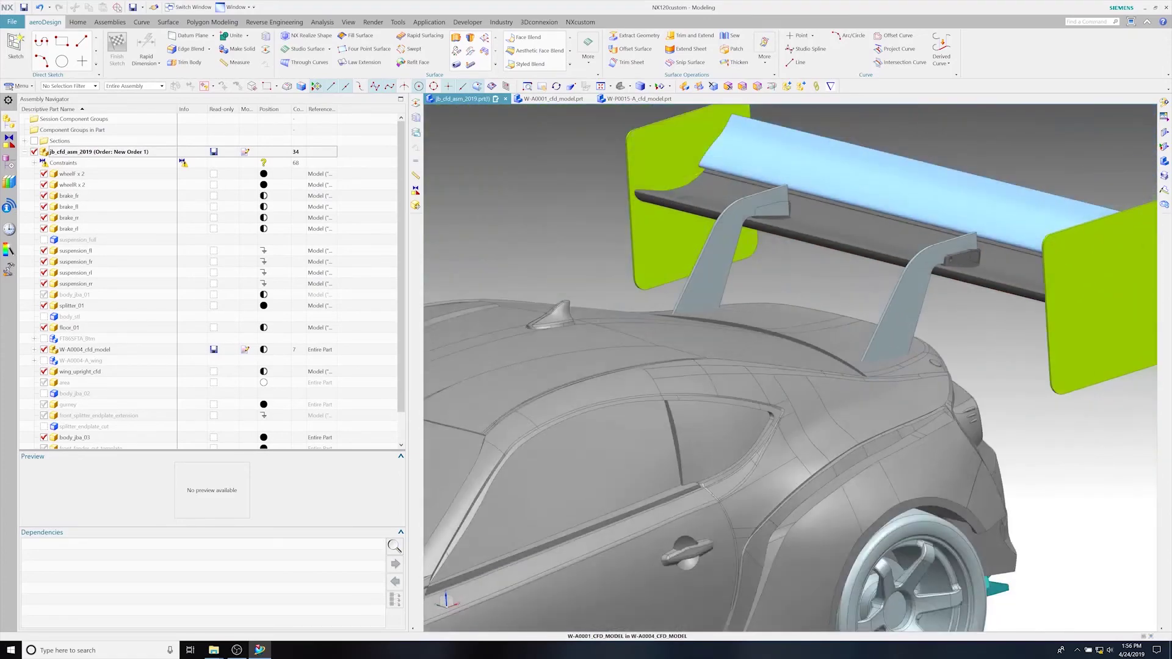
pyautogui.scroll(3, 953, 311)
pyautogui.scroll(1, 954, 344)
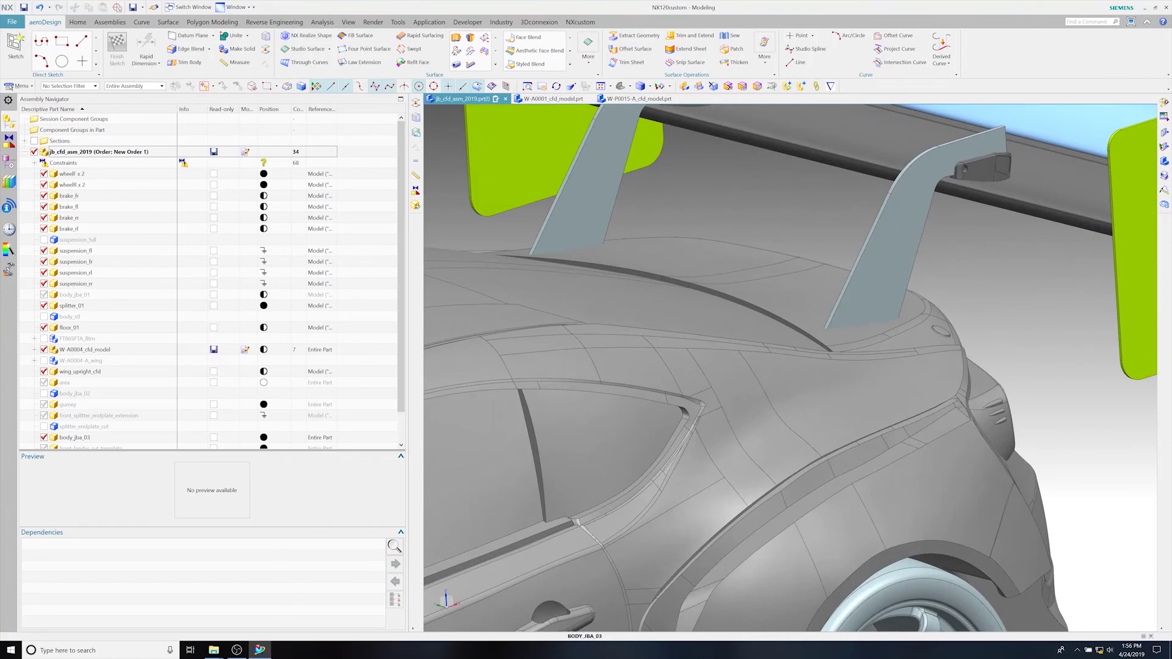